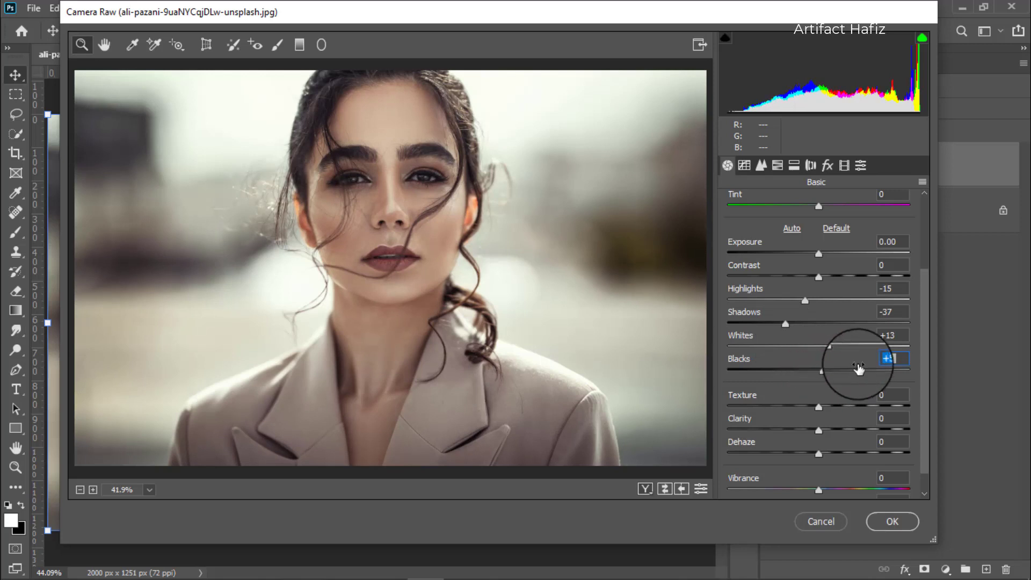
- Set the basic adjustments to Shadows -28, Clarity +4 and Vibrance +27
scroll(859, 368, down, 1)
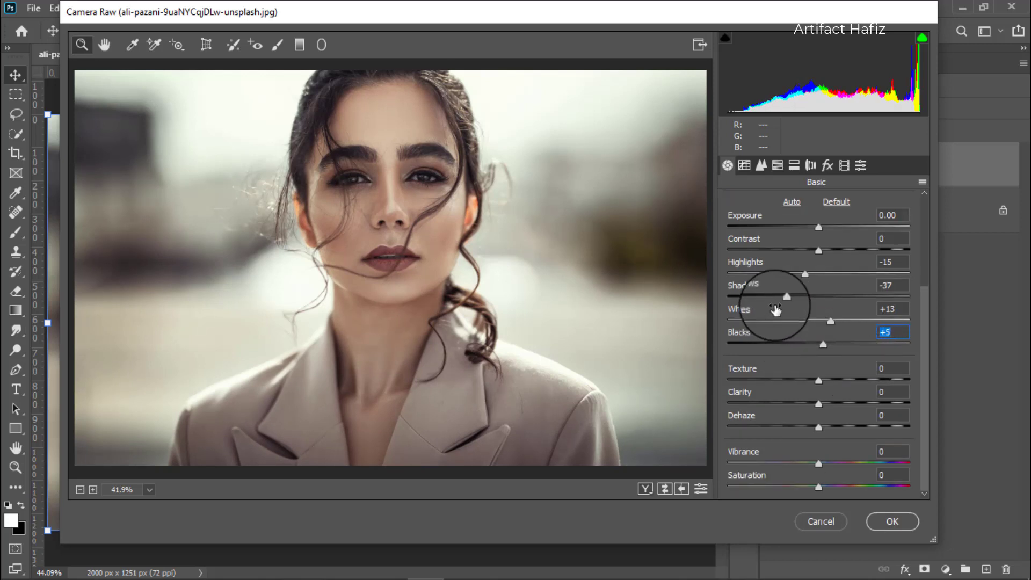
drag(786, 297, 794, 299)
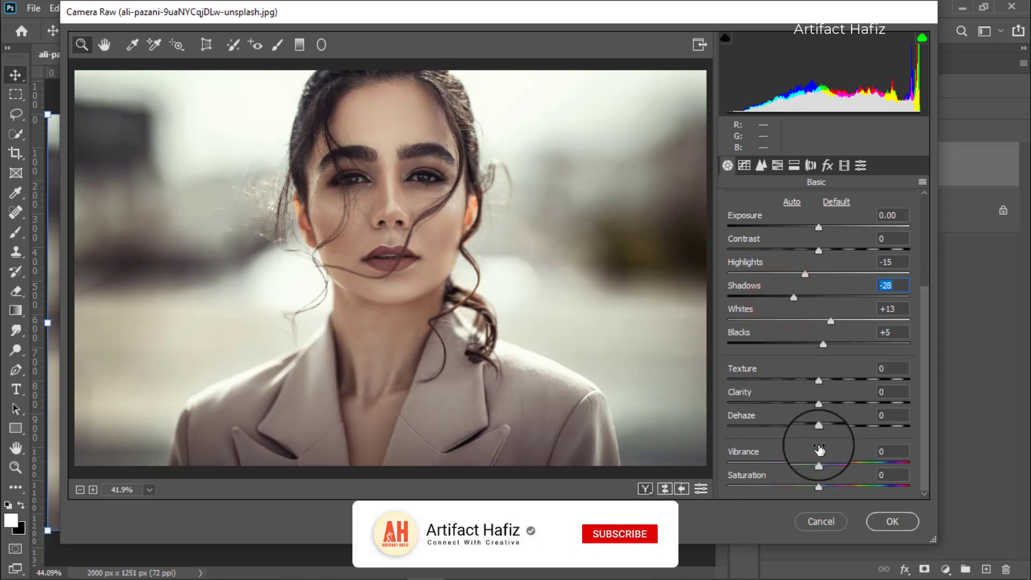
drag(818, 409, 817, 411)
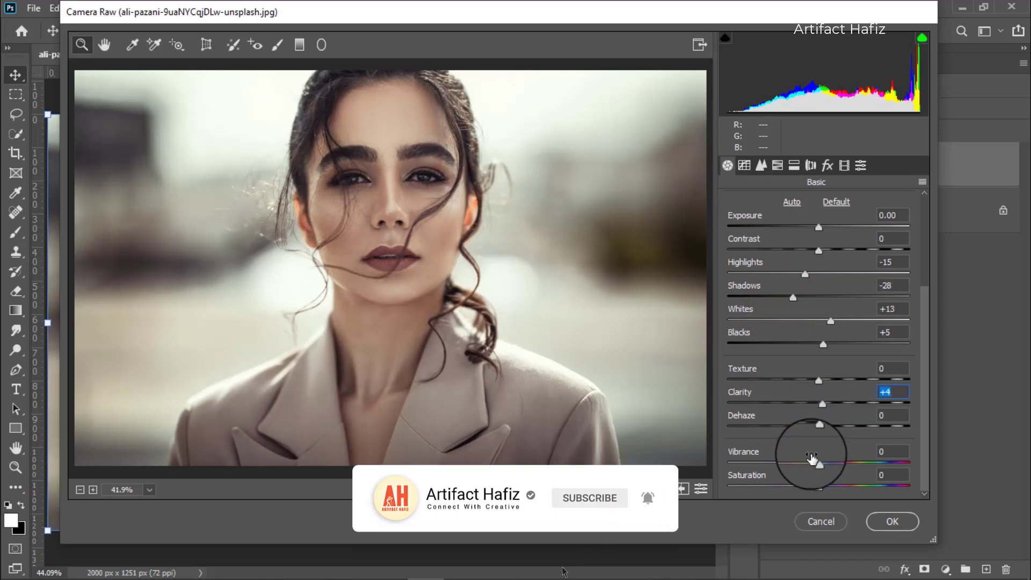
mouse_move(817, 463)
mouse_down()
mouse_move(898, 462)
mouse_move(811, 463)
mouse_move(833, 463)
mouse_up()
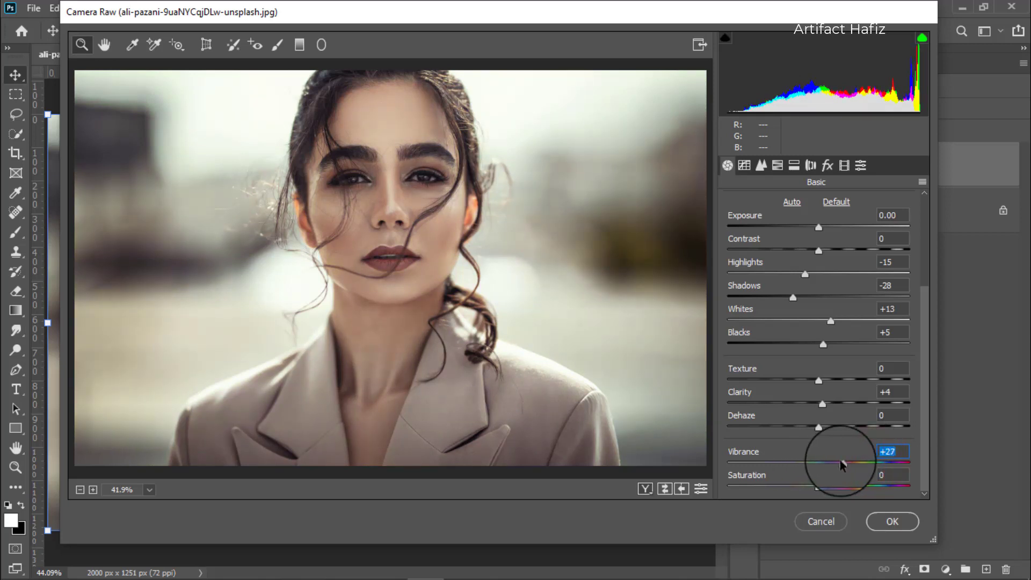
- Set the HSL saturation to Reds +7, Oranges +44 and Yellows -79, and strongly lower the Greens
click(778, 165)
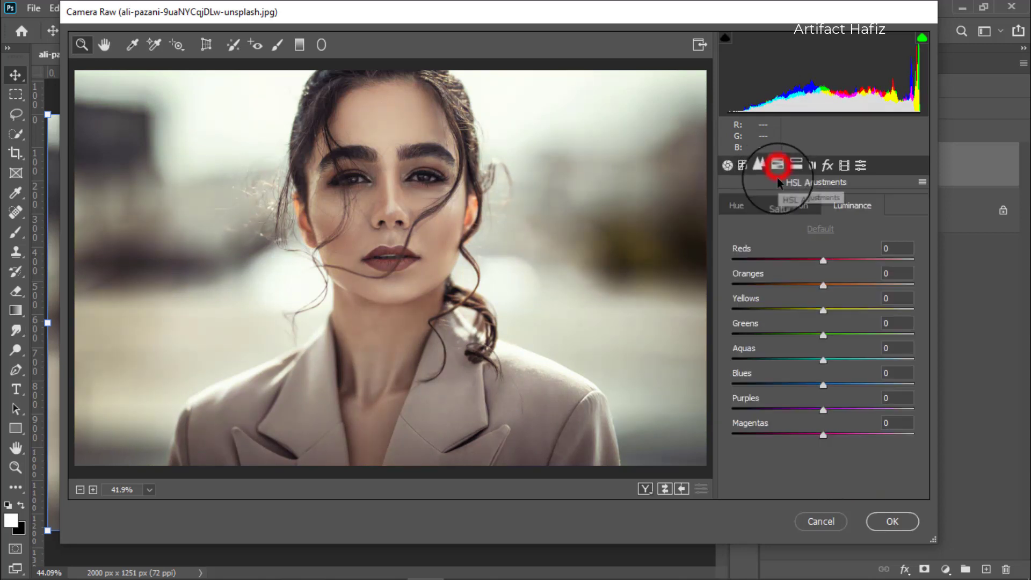
click(780, 205)
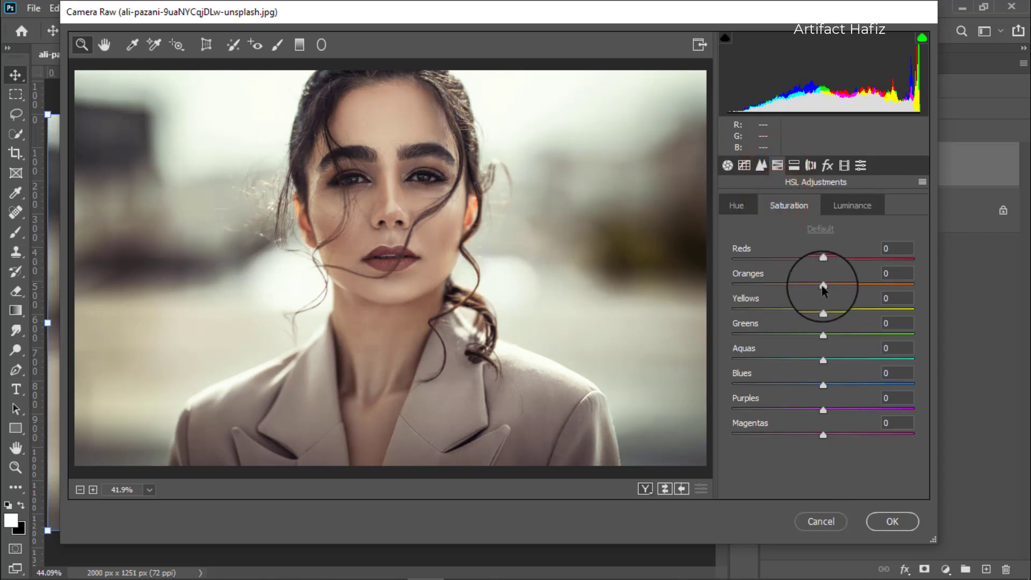
drag(879, 287, 861, 289)
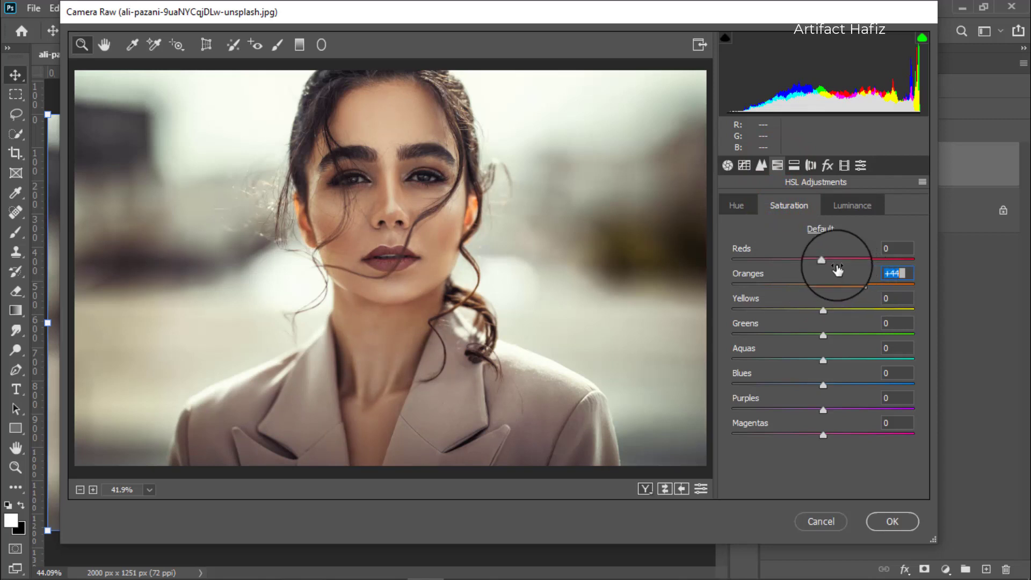
mouse_move(824, 261)
mouse_down()
mouse_move(859, 261)
mouse_move(807, 261)
mouse_move(841, 262)
mouse_up()
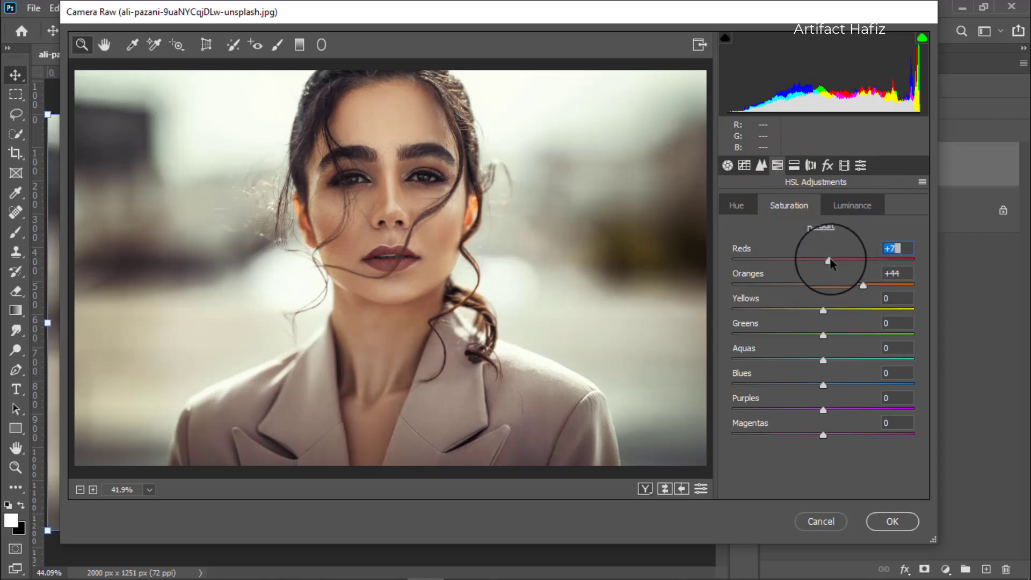
drag(823, 310, 758, 331)
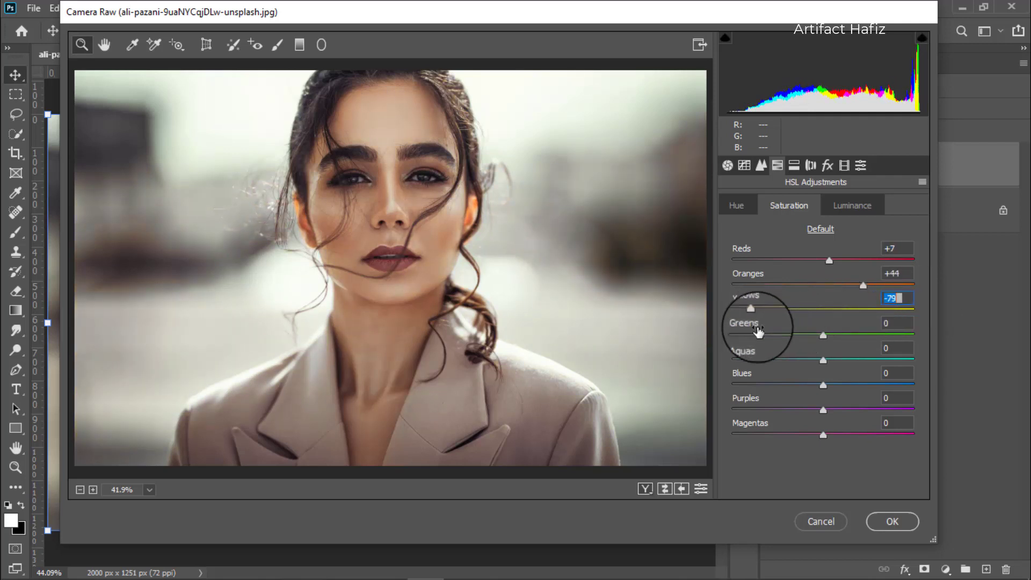
drag(823, 335, 754, 338)
- Set the HSL luminance to Yellows +3 and Greens -7, and the HSL hue to Yellows -10 and Greens -26
click(853, 205)
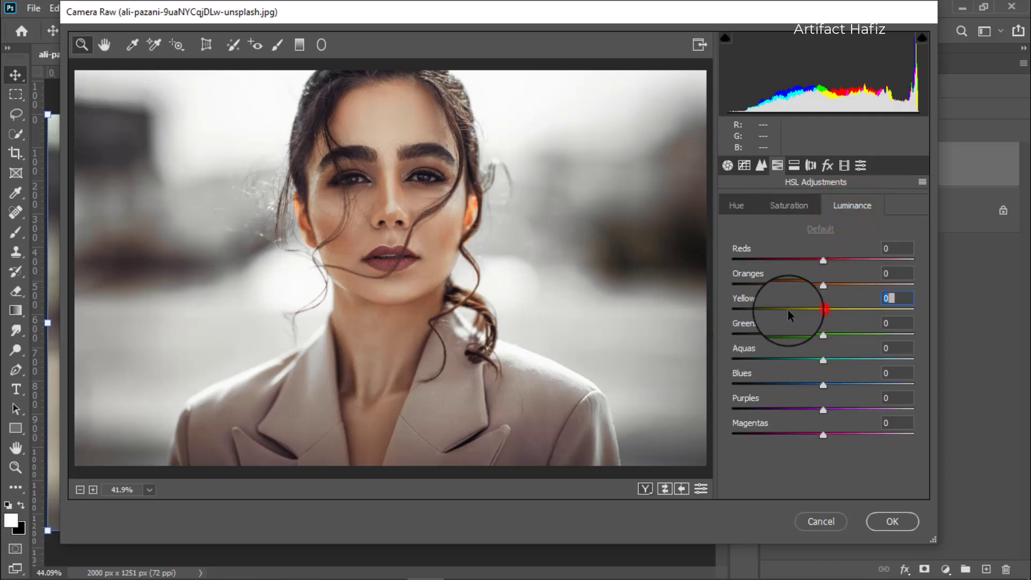
drag(823, 309, 816, 336)
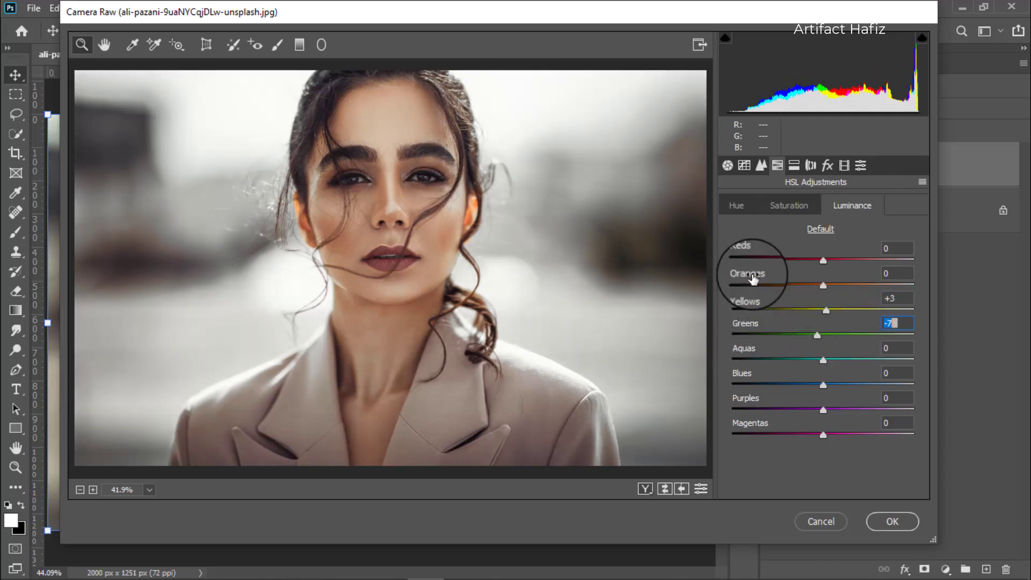
click(736, 205)
drag(822, 309, 801, 360)
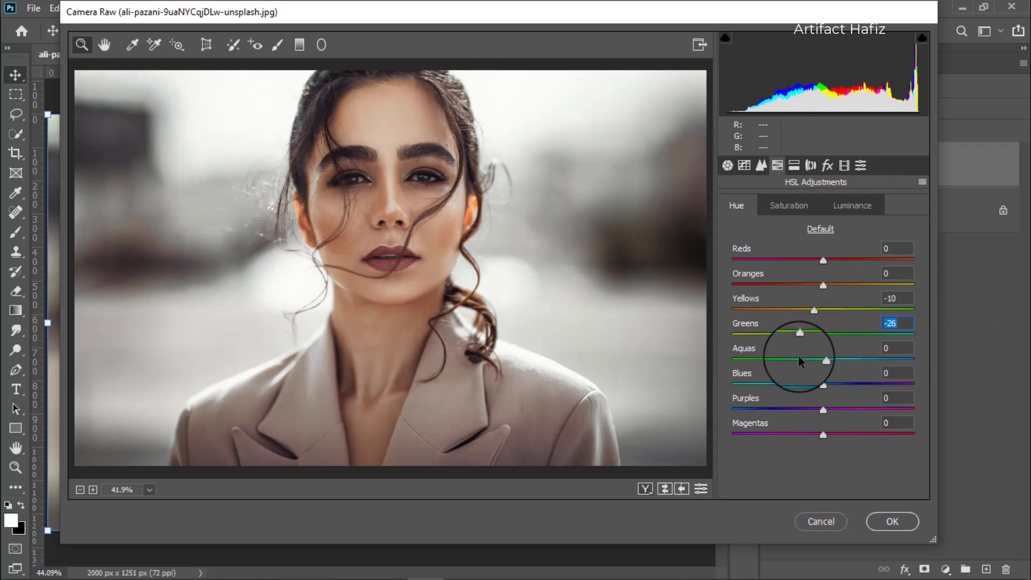
- Apply split toning with Hue 231 and Saturation 8 for highlights, and Hue 258 and Saturation 13 for shadows
click(794, 166)
drag(732, 253, 817, 250)
drag(732, 226, 748, 262)
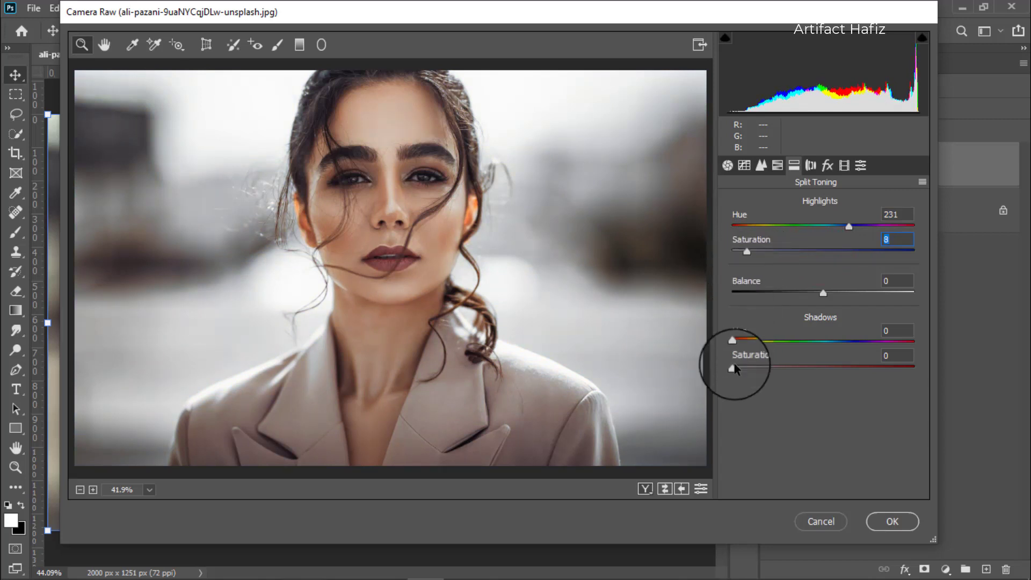
drag(732, 368, 839, 369)
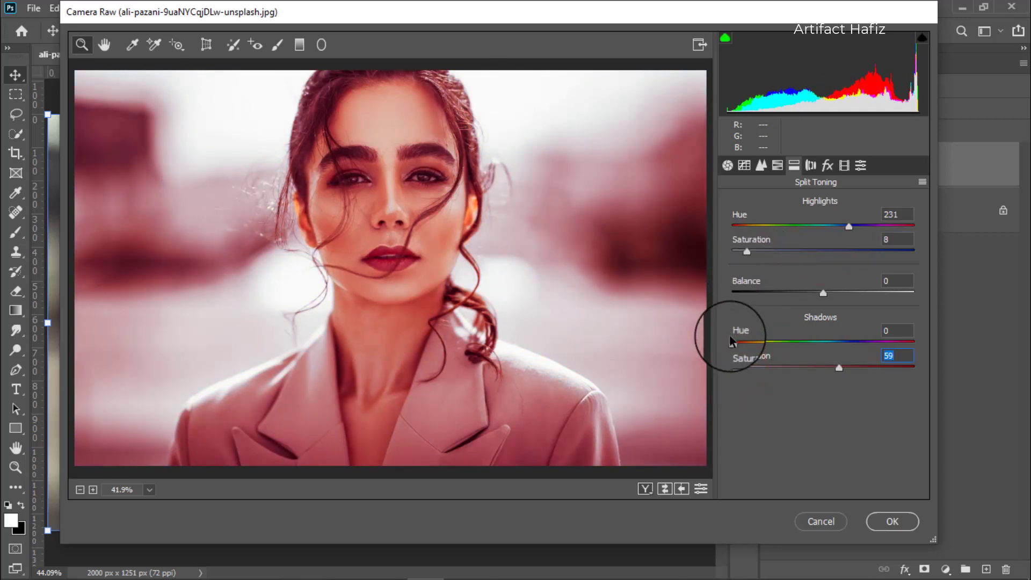
drag(734, 342, 748, 370)
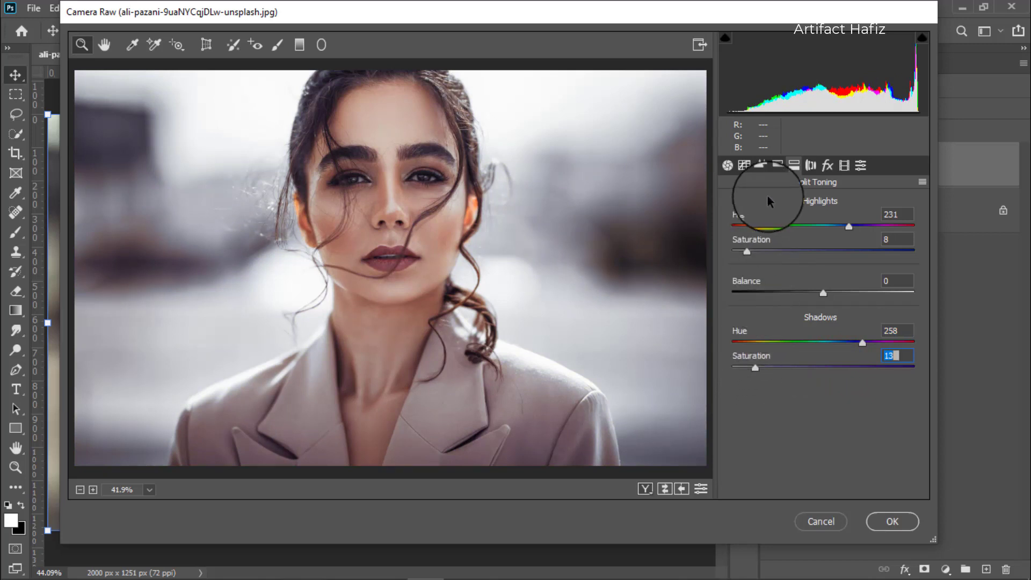
- Shape the RGB point curve with black point output 14, a shadow point at 60/57, a slightly raised midtone point and a highlight point at 195/204
click(746, 166)
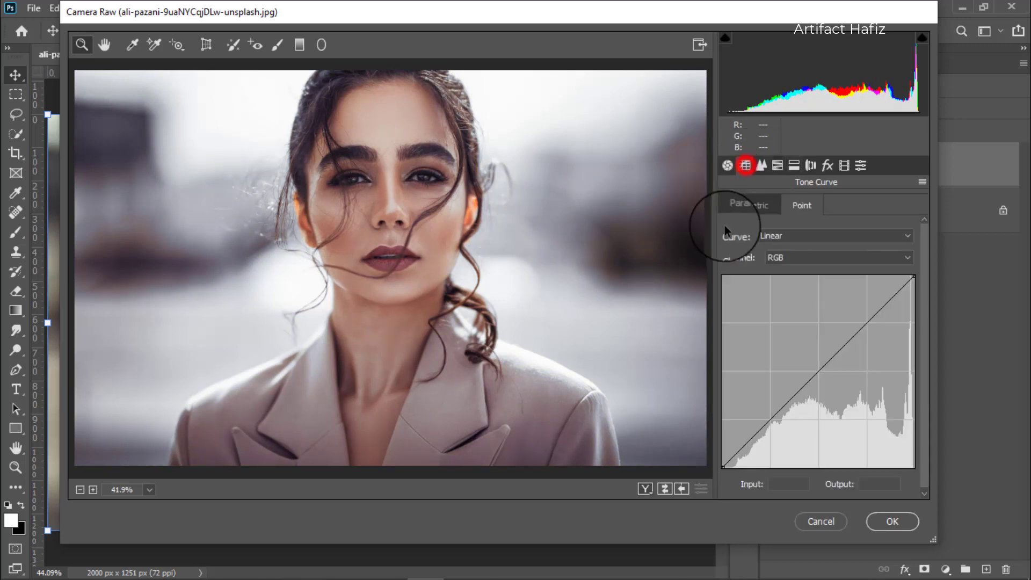
drag(723, 467, 712, 446)
click(764, 409)
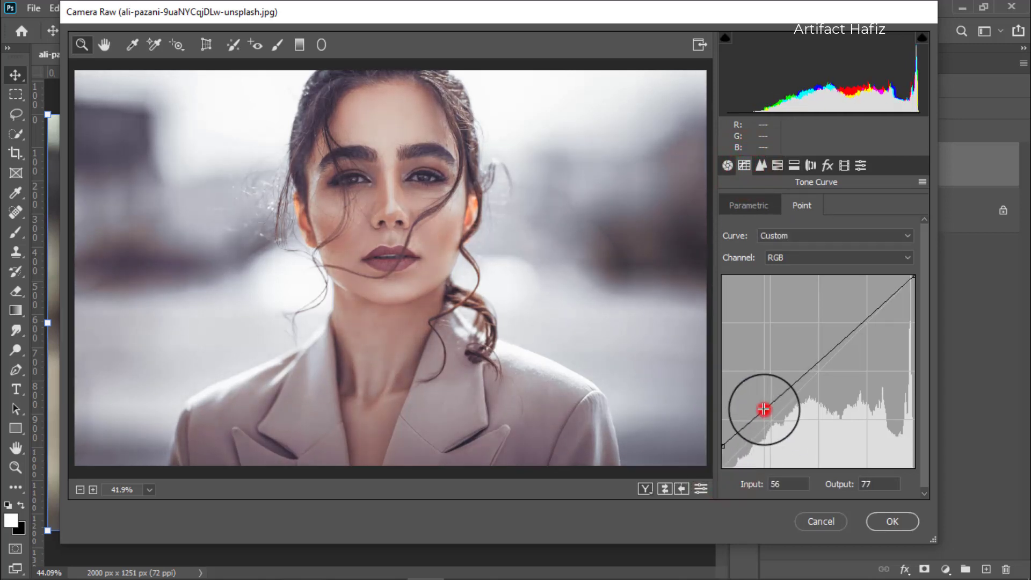
drag(763, 409, 767, 424)
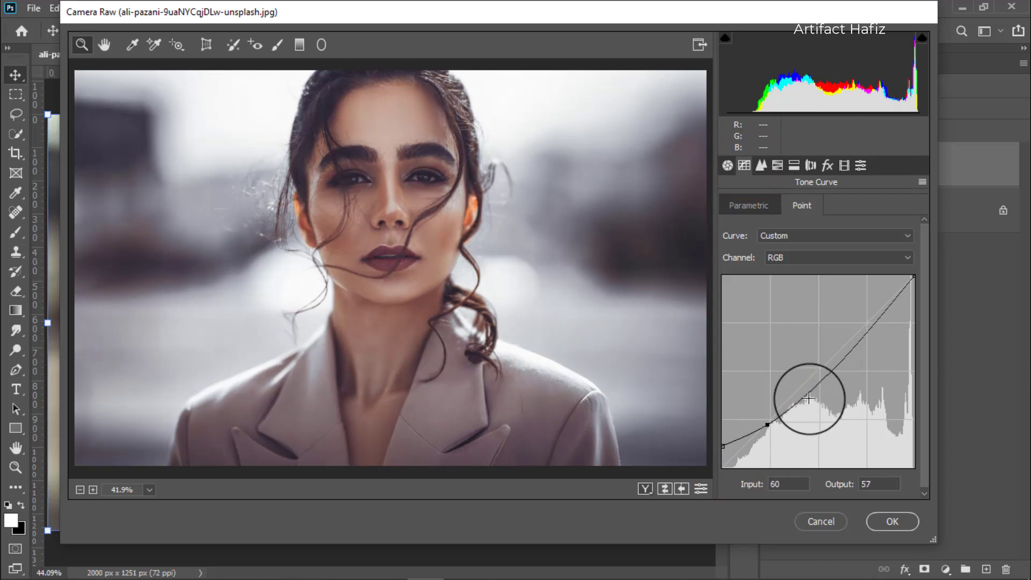
drag(809, 398, 806, 382)
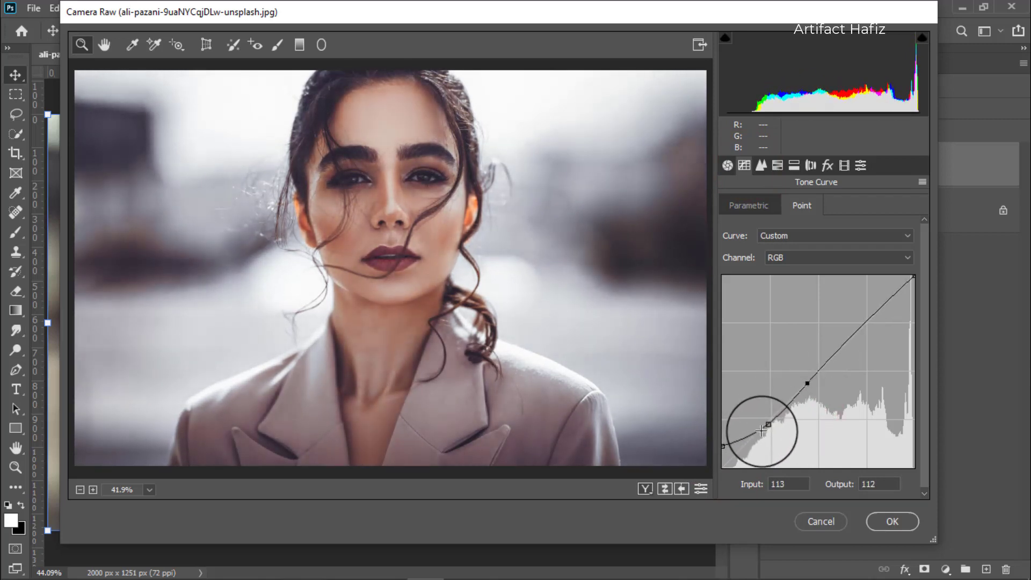
drag(723, 443, 705, 456)
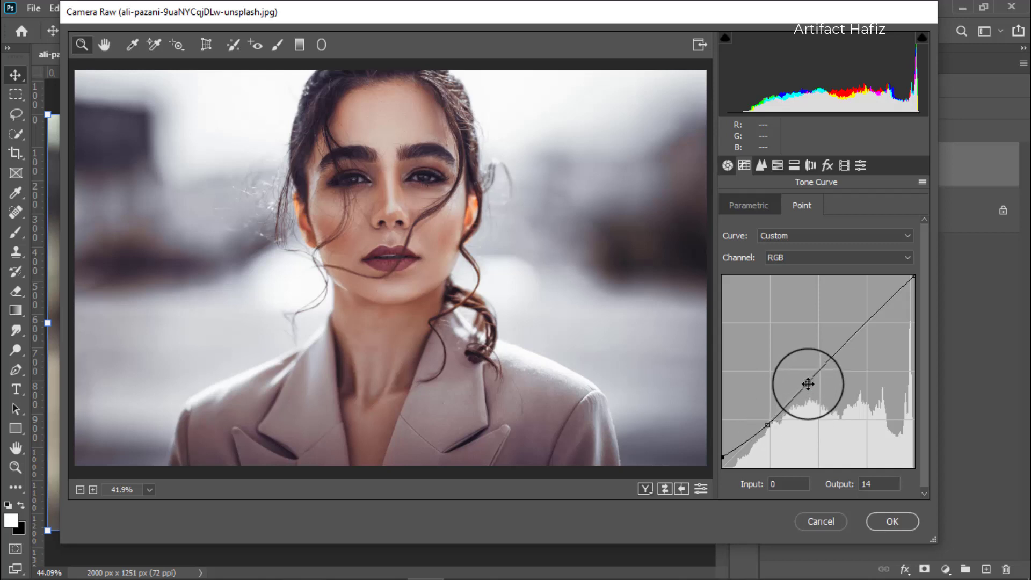
drag(808, 384, 808, 378)
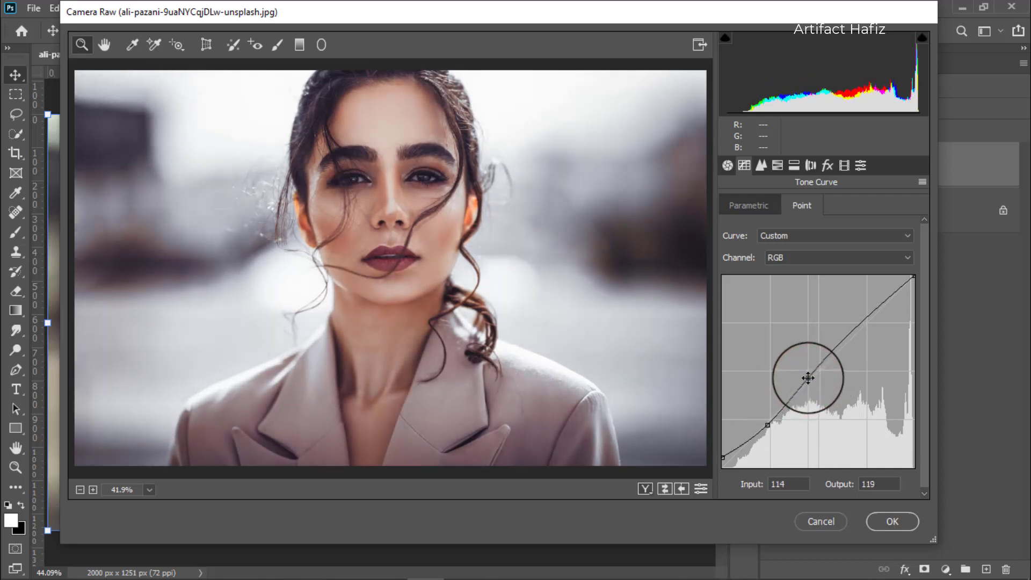
click(868, 316)
drag(869, 317, 868, 313)
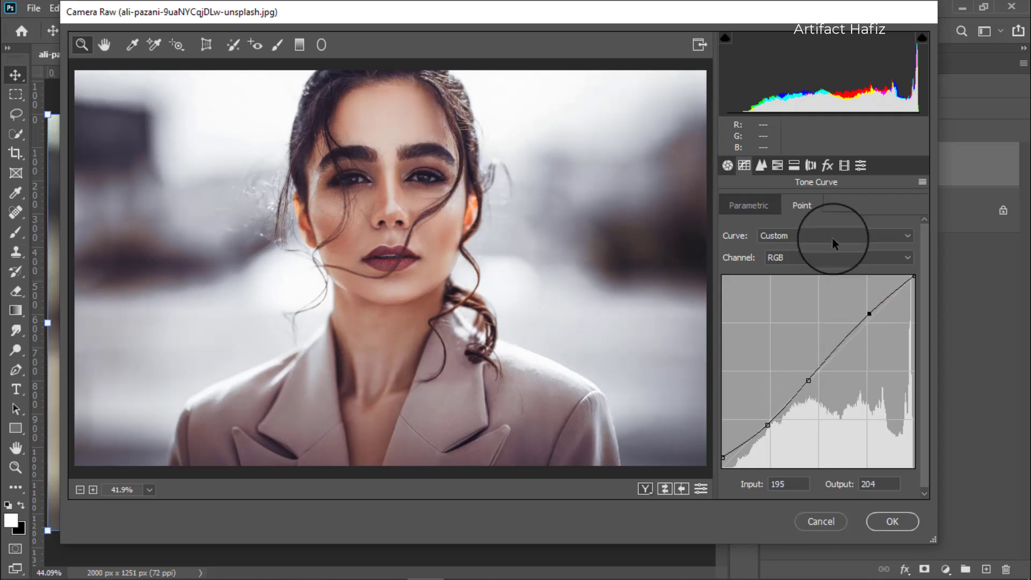
- Shape the Blue channel's point curve with black point output 13 and points at input/output 48/51 and 121/124
click(788, 255)
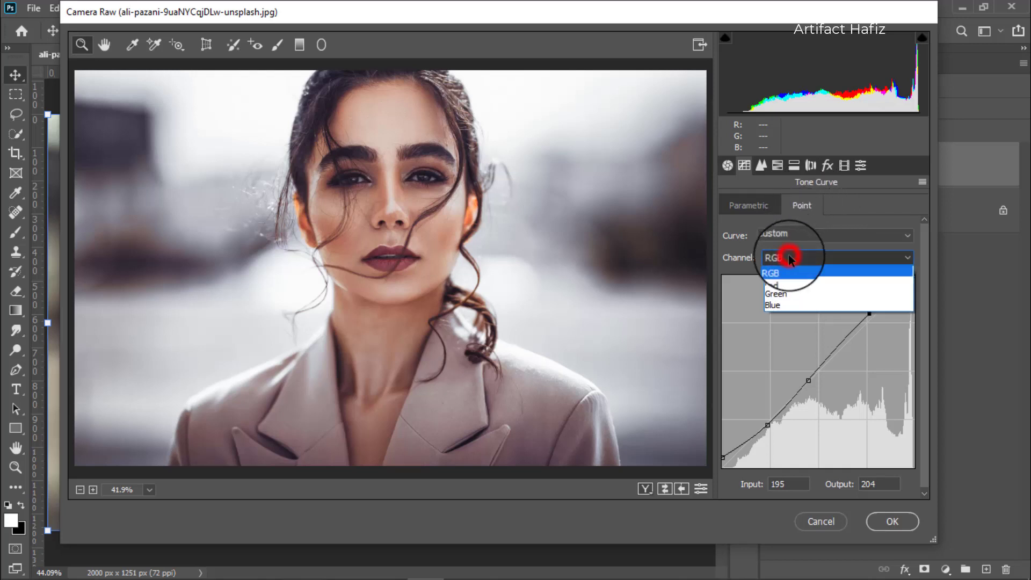
click(801, 303)
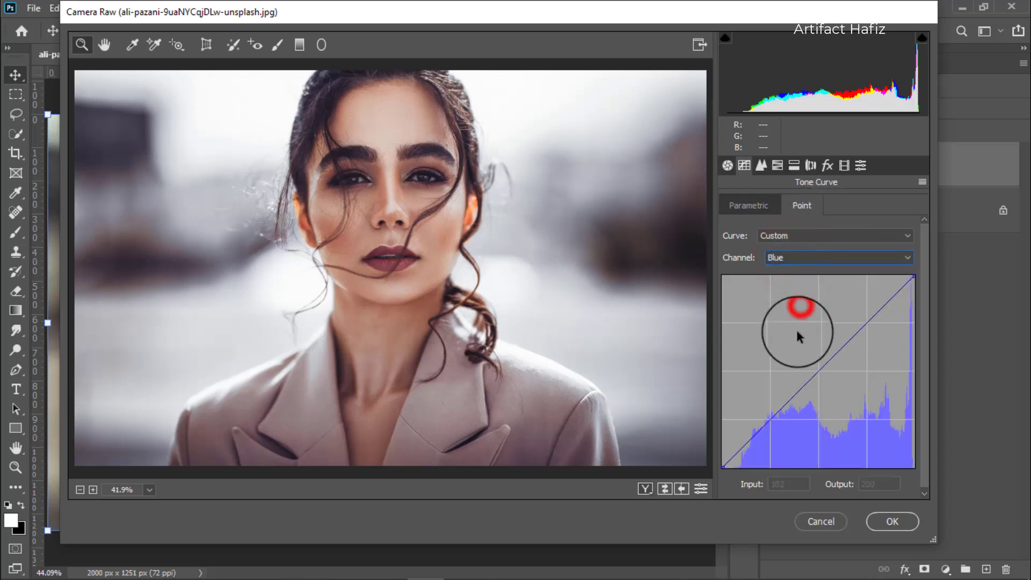
click(723, 464)
drag(723, 463, 723, 458)
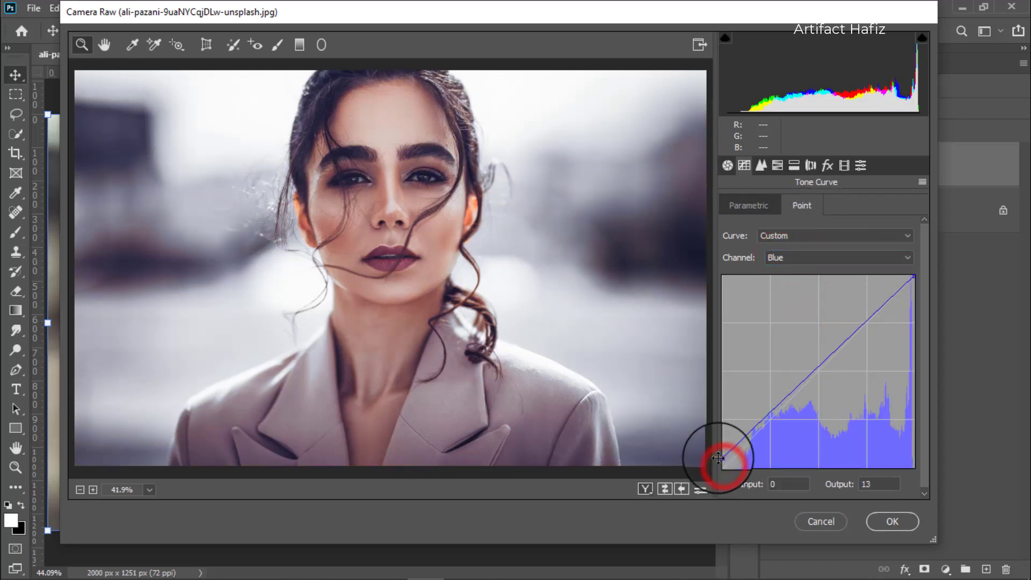
click(754, 426)
drag(754, 426, 757, 430)
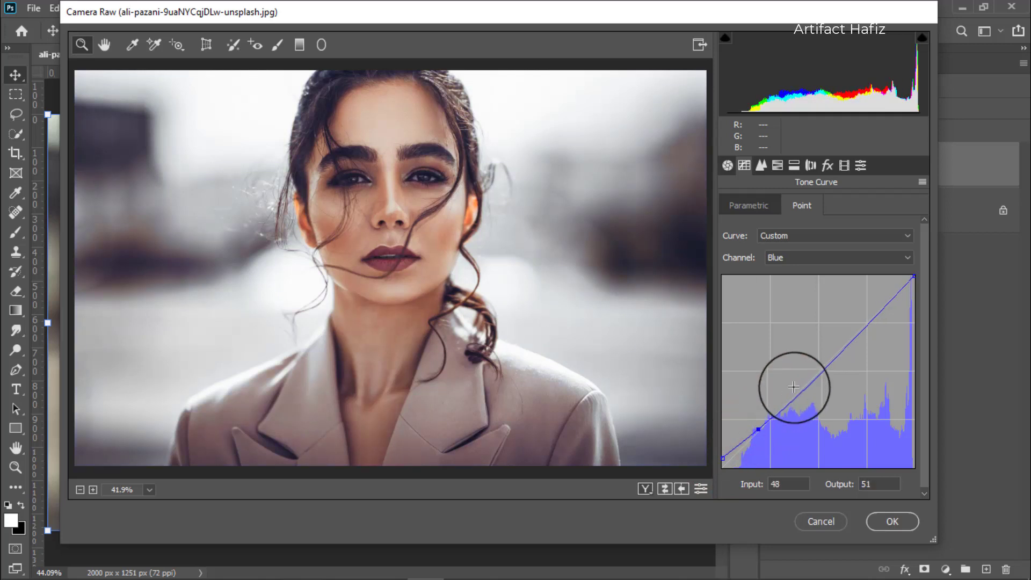
drag(813, 381, 812, 374)
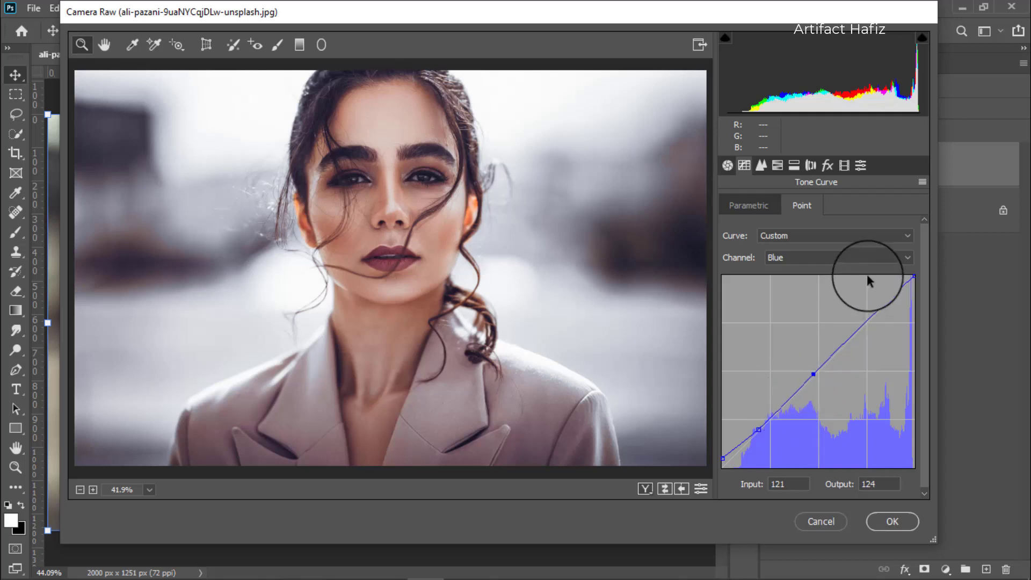
- Set the Noise Reduction Luminance to 8 and the Sharpening Amount to 12
click(762, 171)
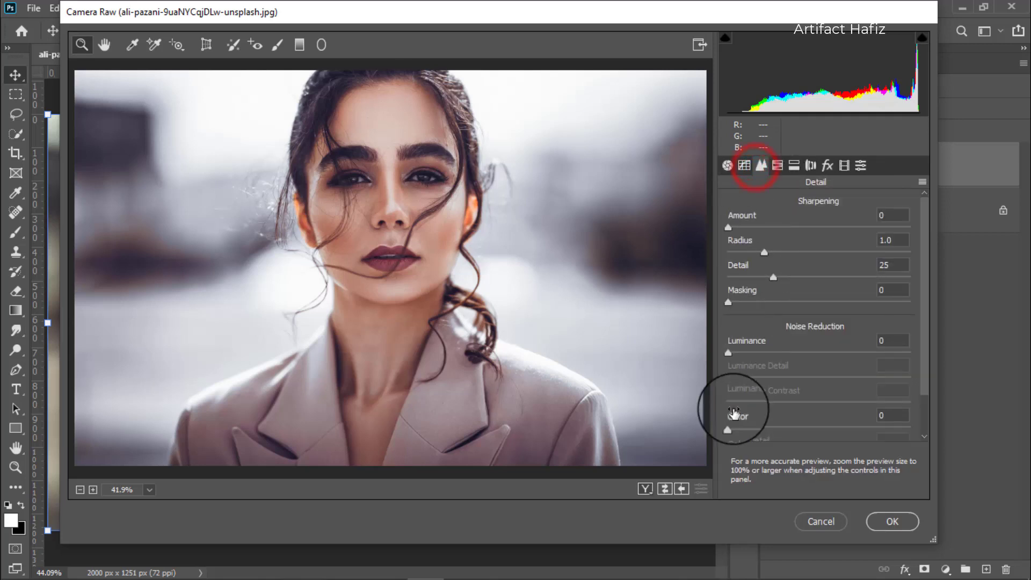
drag(728, 353, 744, 353)
drag(727, 225, 741, 226)
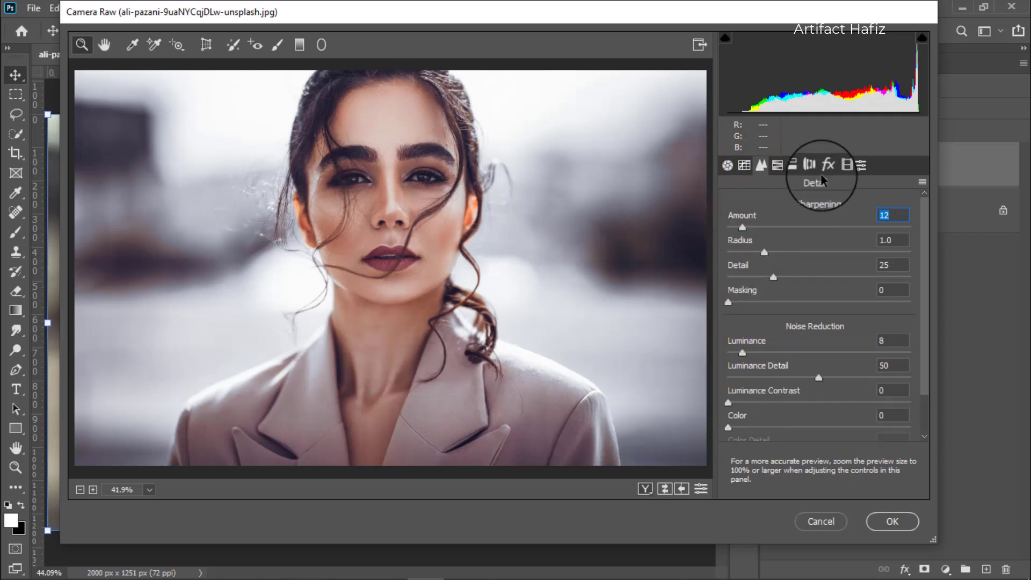
- Calibrate the primary colour hues to Red -3, Green +4 and Blue -3
click(844, 166)
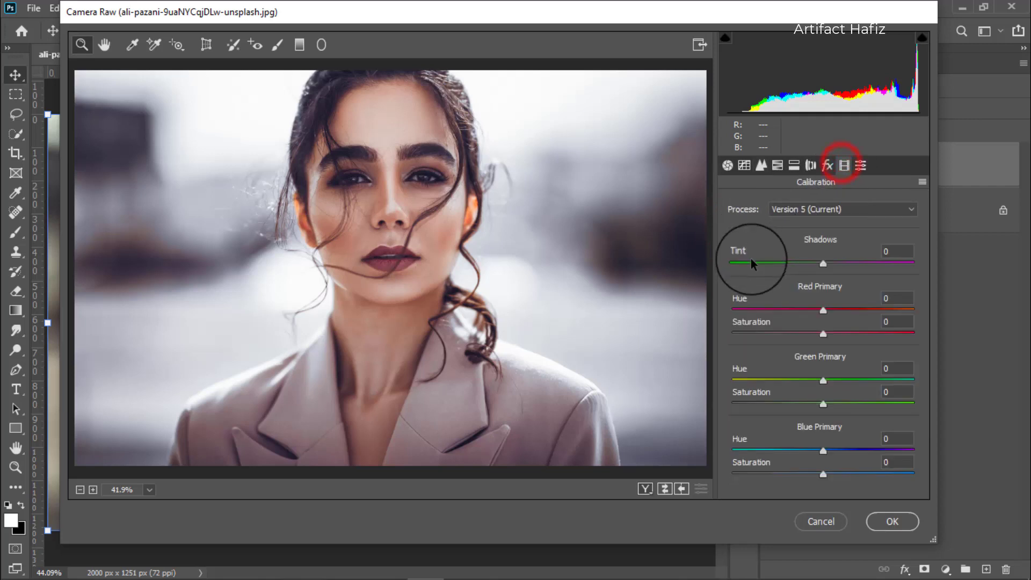
mouse_move(812, 311)
mouse_down()
mouse_move(832, 310)
mouse_move(819, 312)
mouse_up()
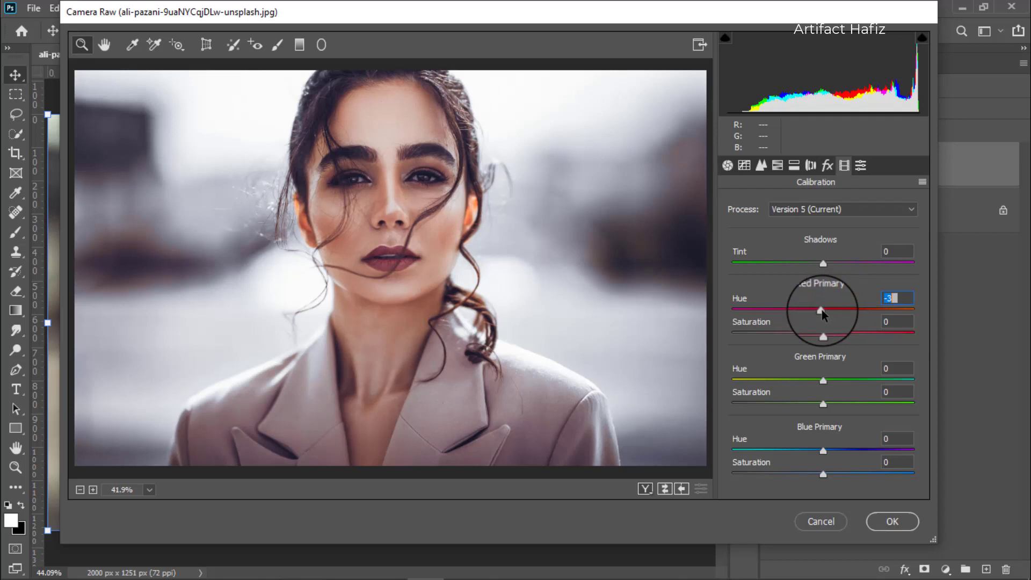
drag(822, 380, 832, 381)
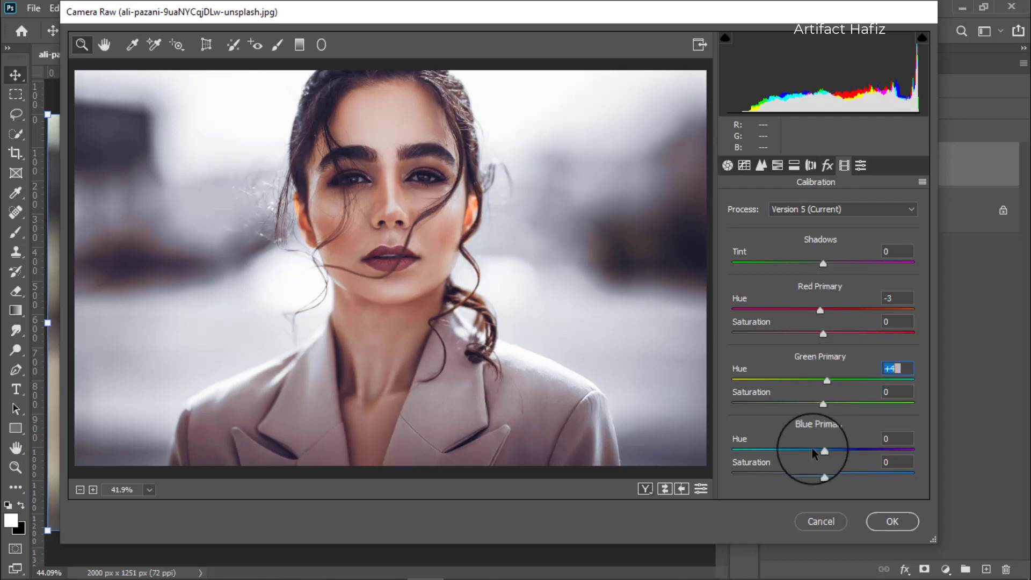
drag(816, 454, 817, 455)
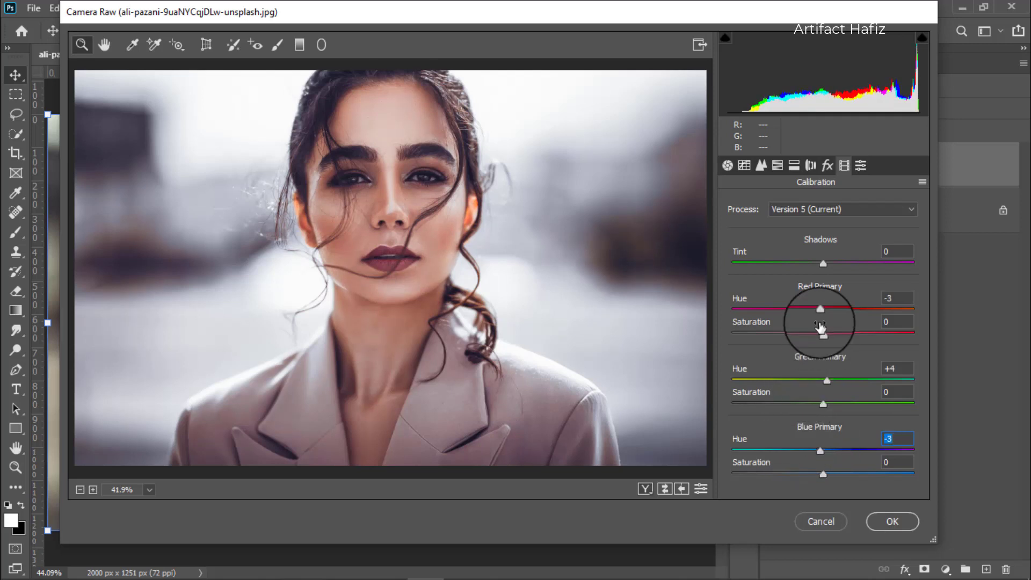
- Add a post-crop vignette with Amount -18, Midpoint 0, Roundness +100 and Feather 100
click(829, 167)
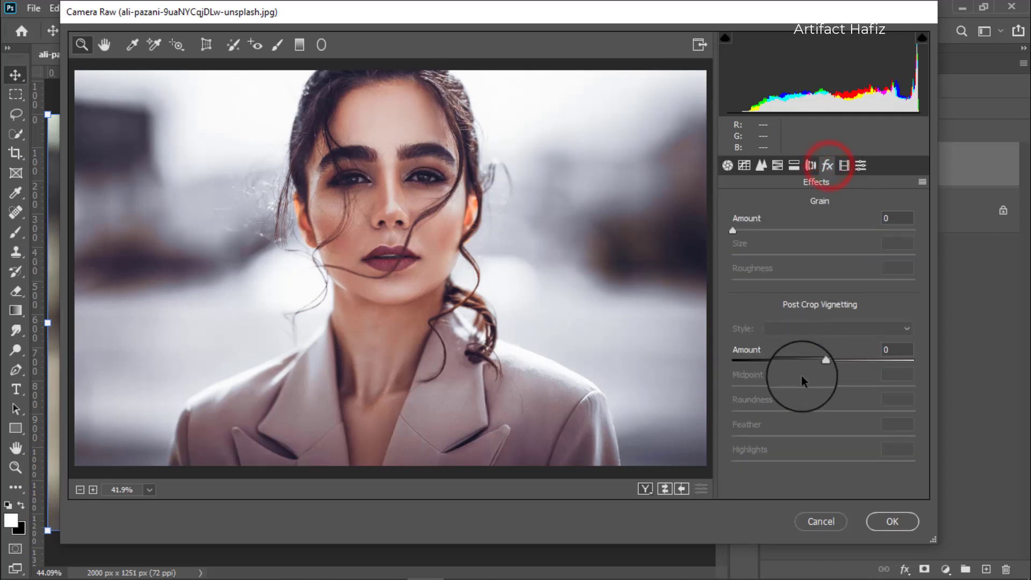
drag(823, 362, 772, 364)
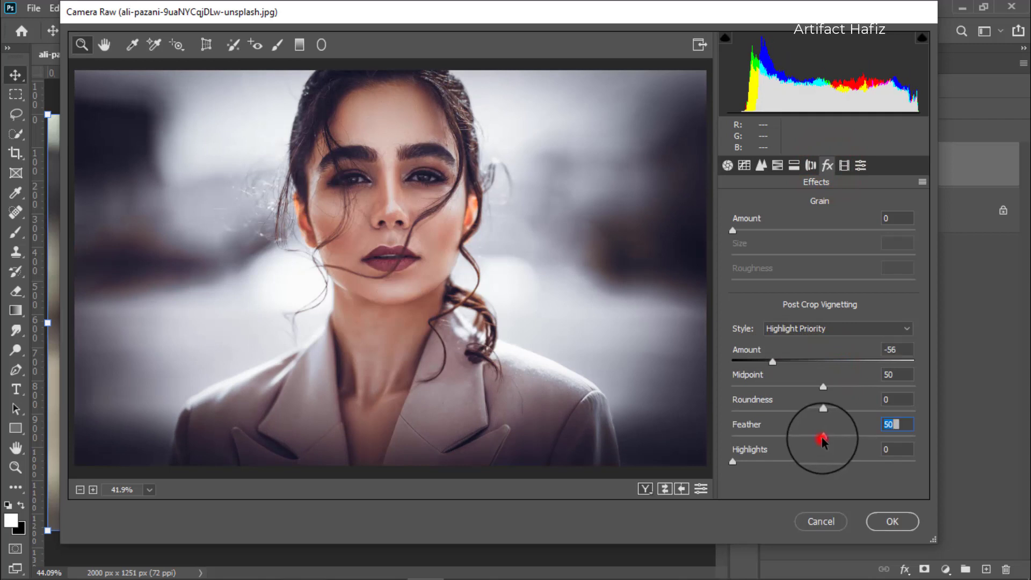
drag(823, 440, 946, 439)
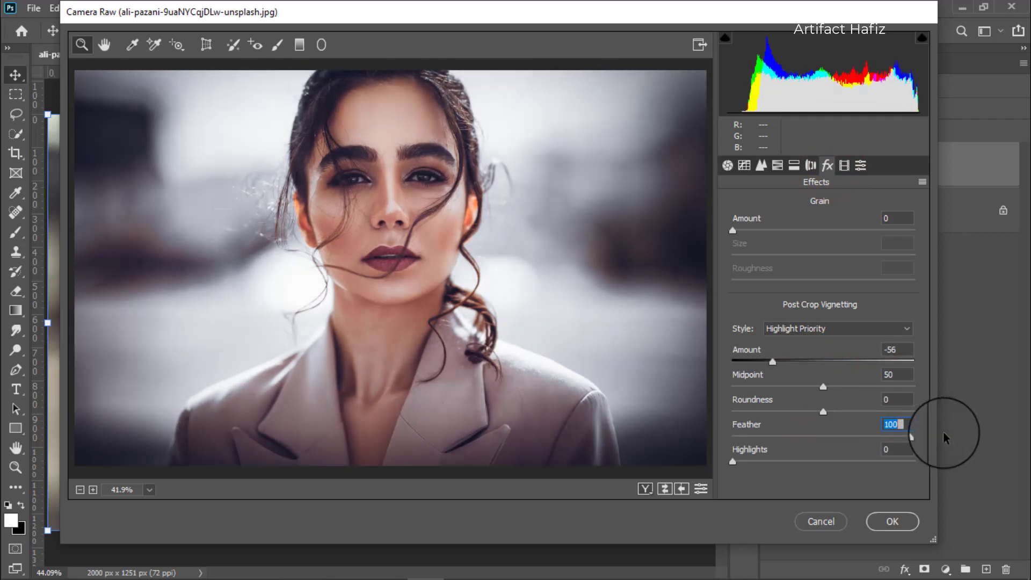
drag(824, 387, 727, 389)
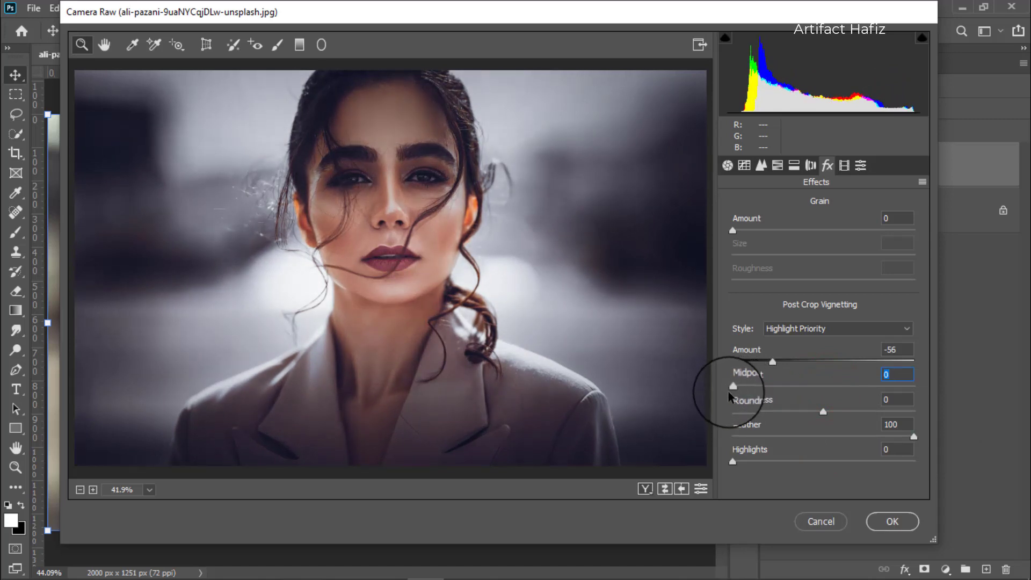
drag(822, 412, 999, 411)
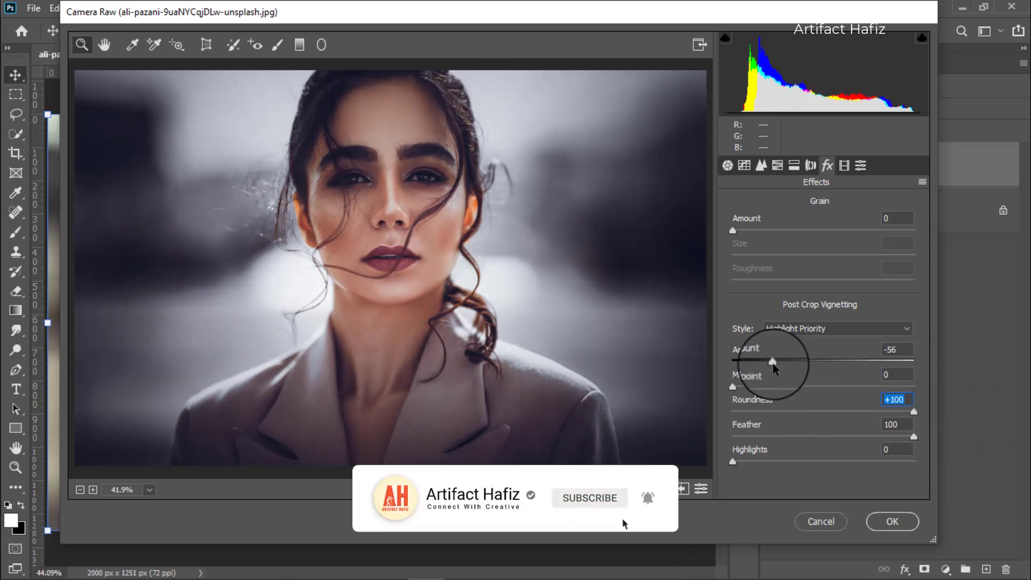
drag(773, 365, 808, 371)
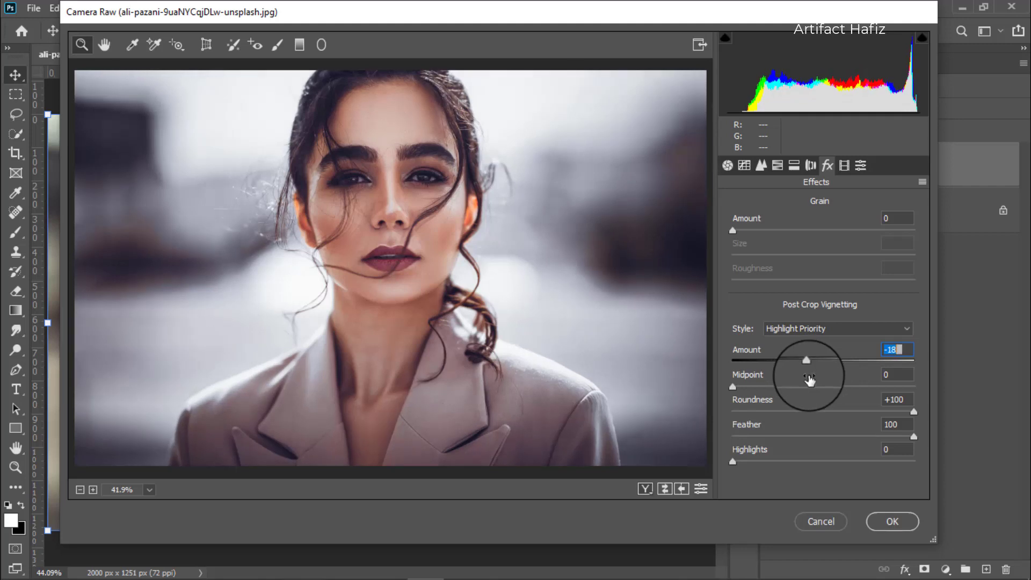
- Apply the Camera Raw filter and compare the result with the original by toggling the Background copy layer's visibility
click(874, 524)
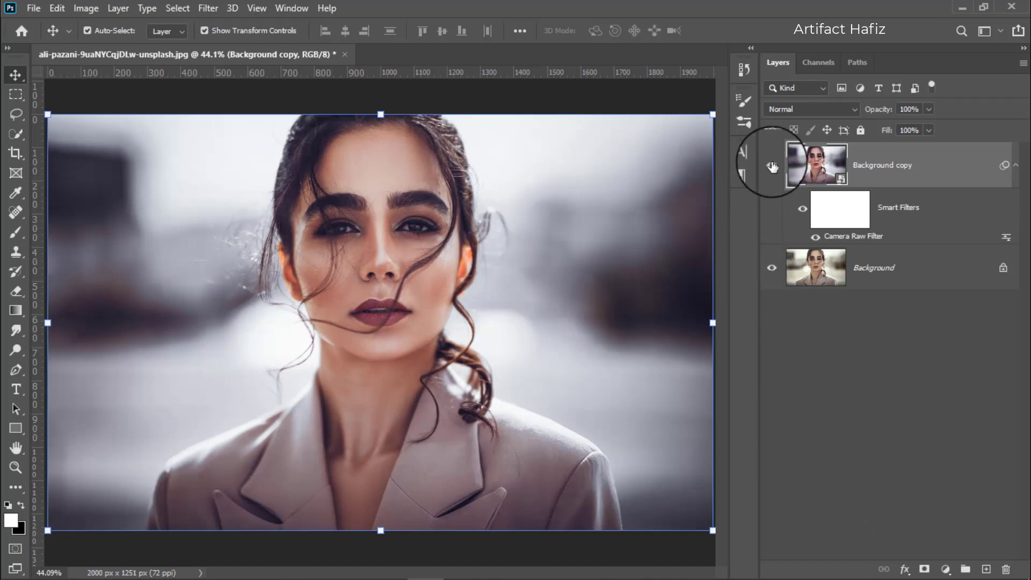
click(772, 166)
click(772, 166)
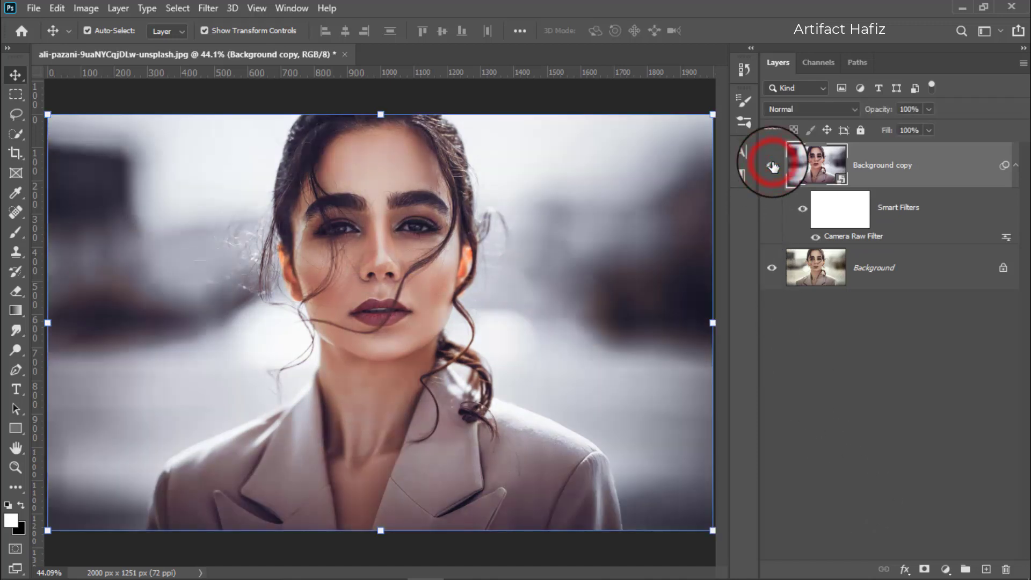
- Add a Color Lookup adjustment layer above the Background copy layer using the Crisp_Warm.look 3D LUT
click(924, 157)
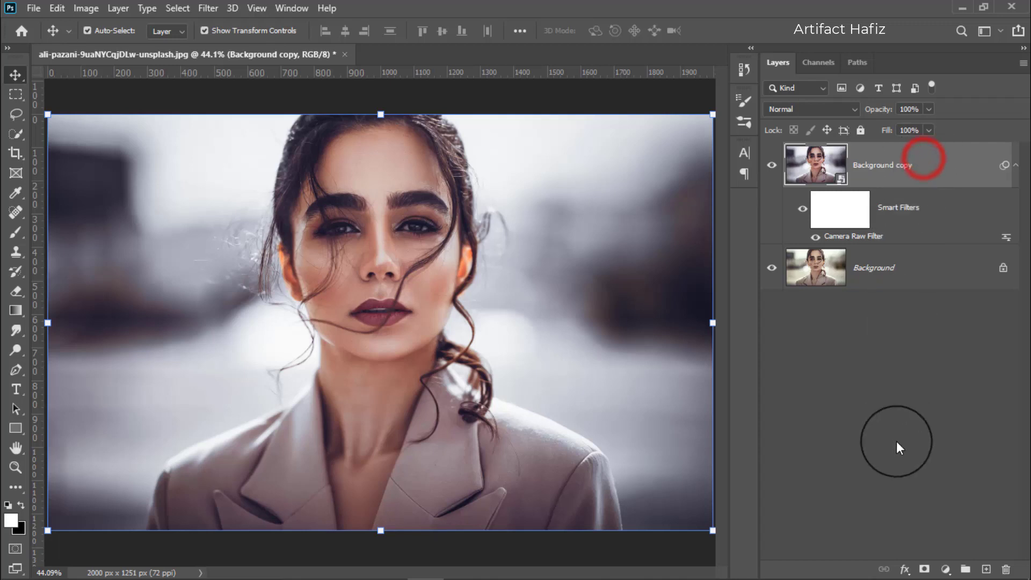
click(941, 568)
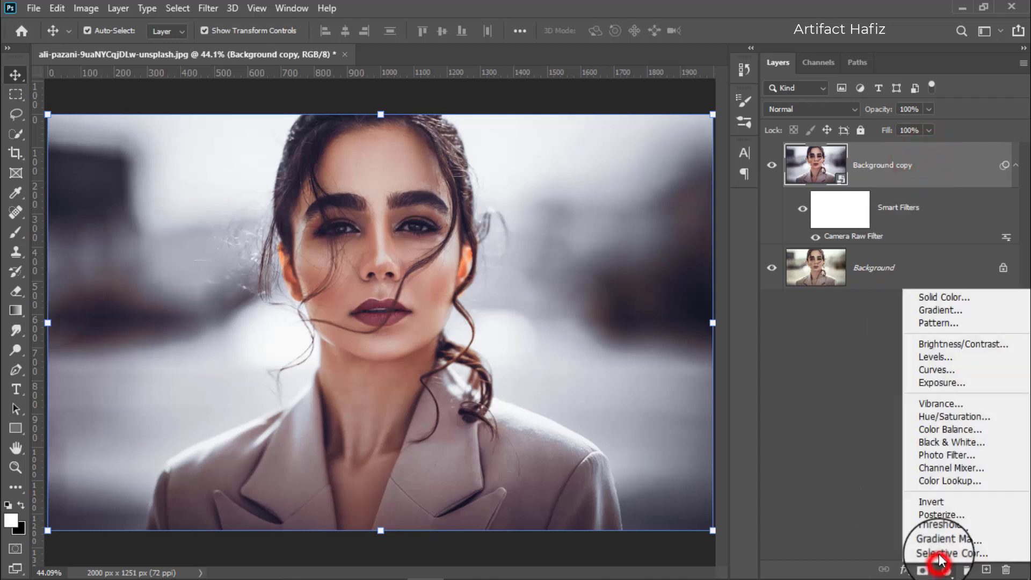
click(929, 478)
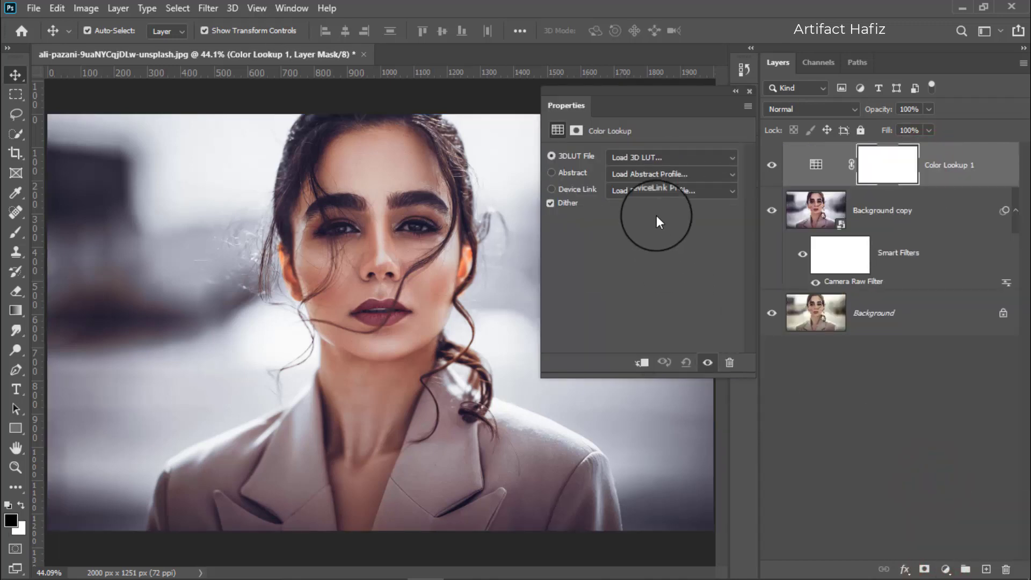
click(647, 156)
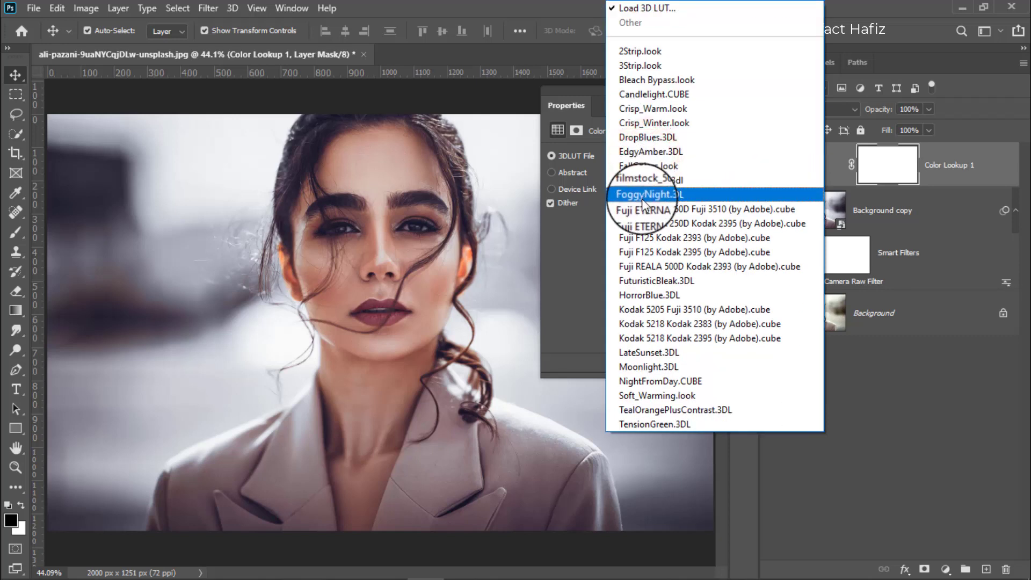
click(643, 108)
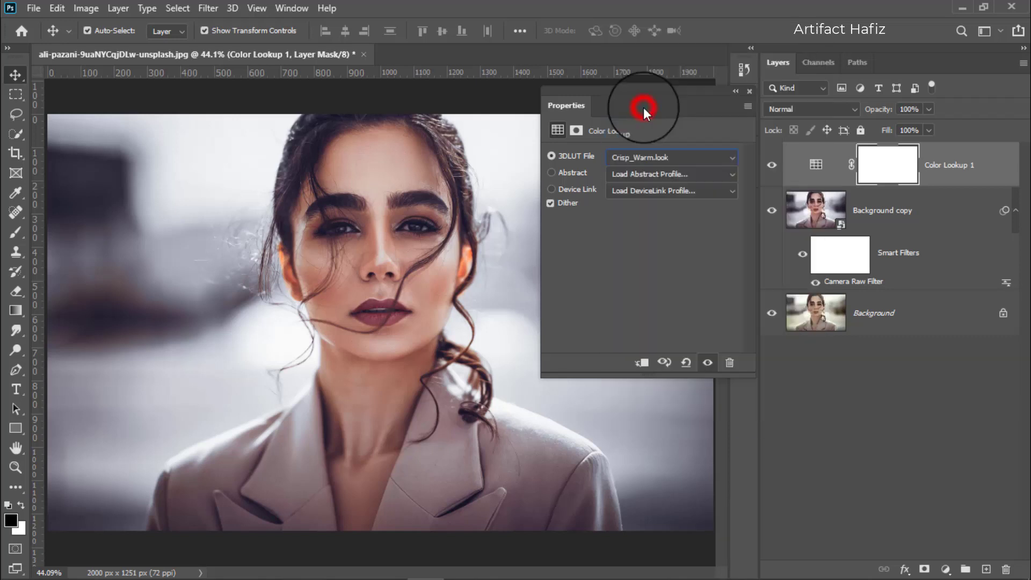
click(749, 91)
- Set the opacity of the Crisp_Warm Color Lookup layer to 42%
click(961, 161)
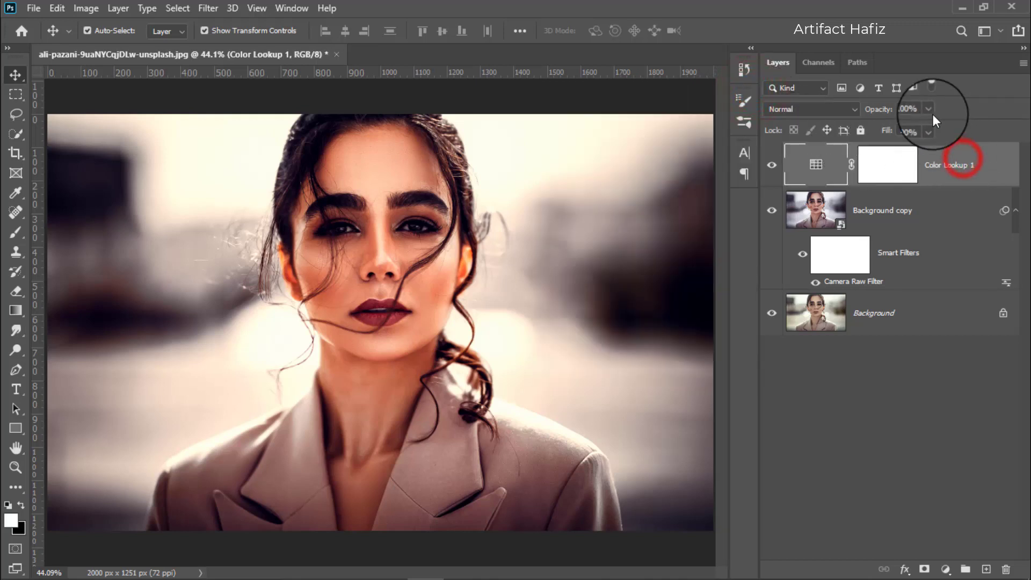
drag(933, 111, 890, 128)
click(954, 169)
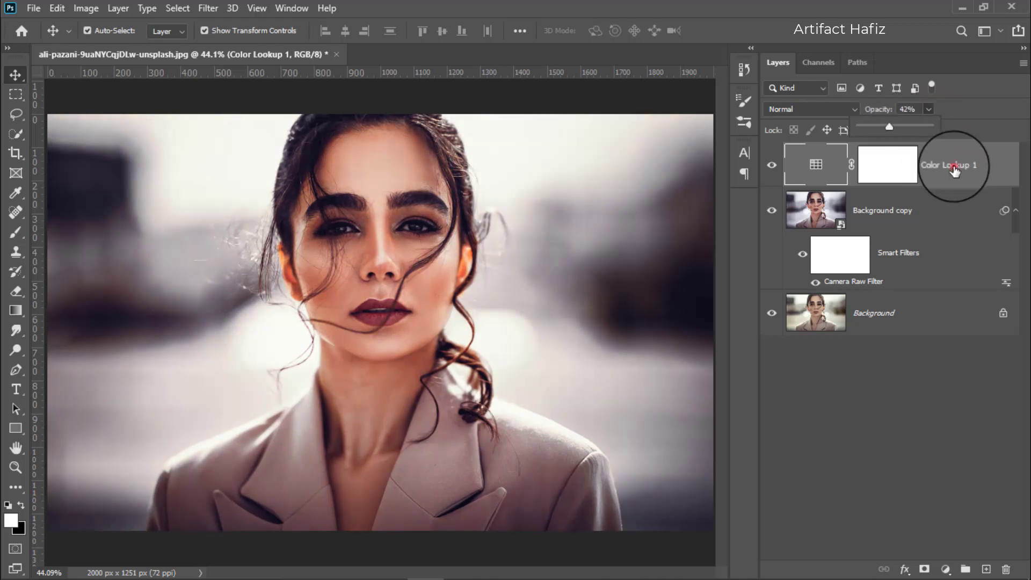
- Add a second Color Lookup adjustment layer on top using the Soft_Warming.look 3D LUT
click(945, 569)
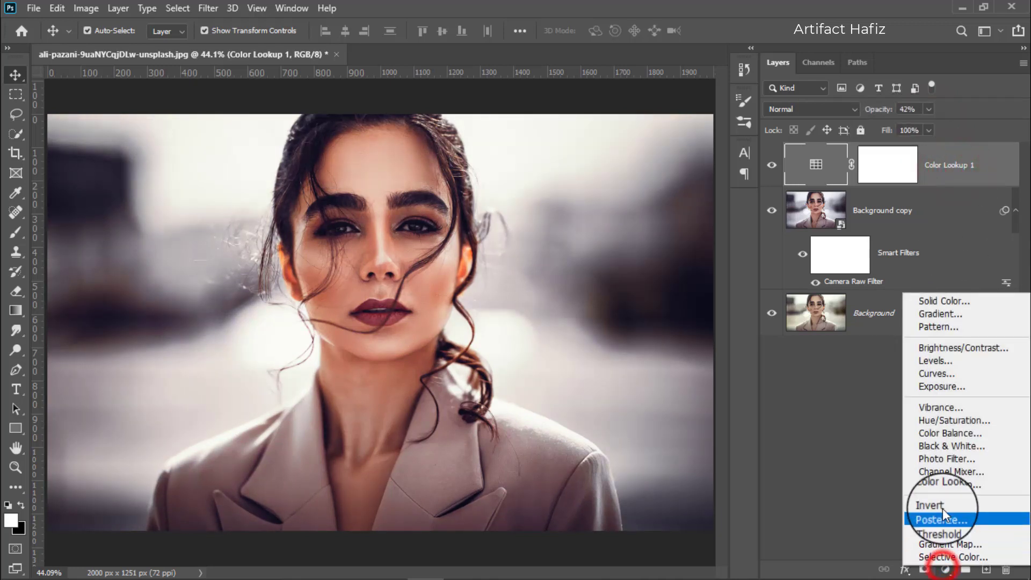
click(940, 482)
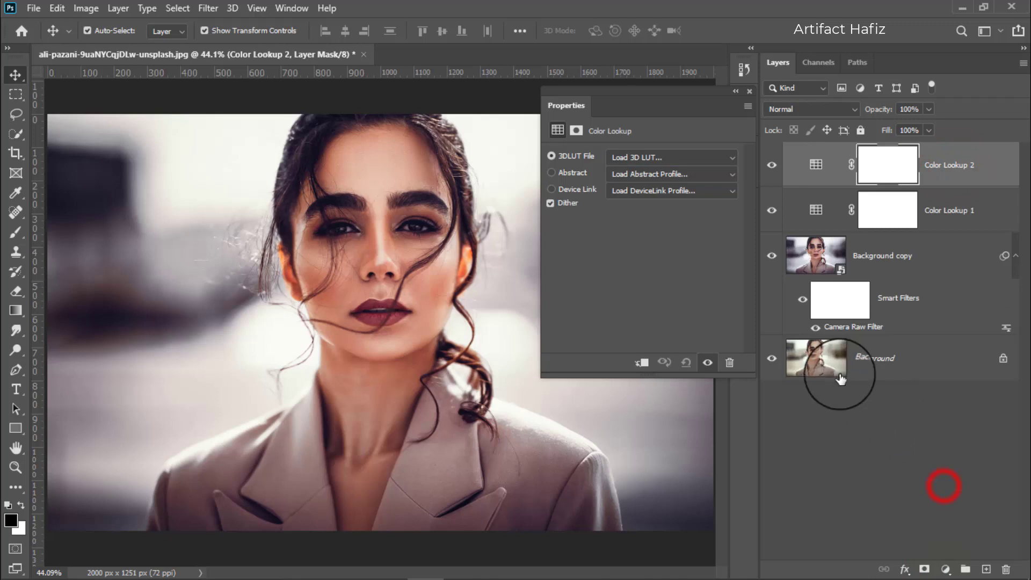
click(635, 157)
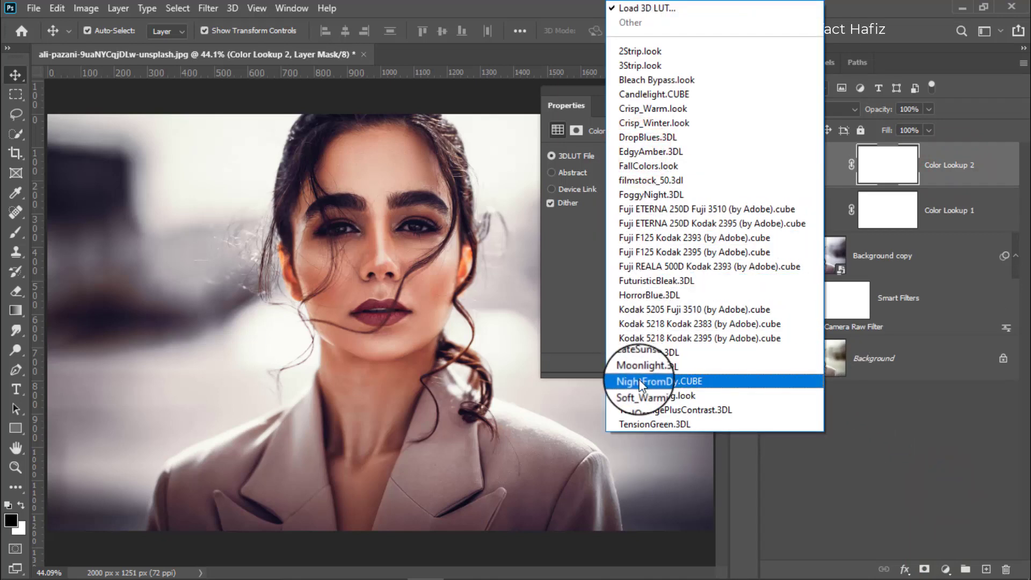
click(641, 394)
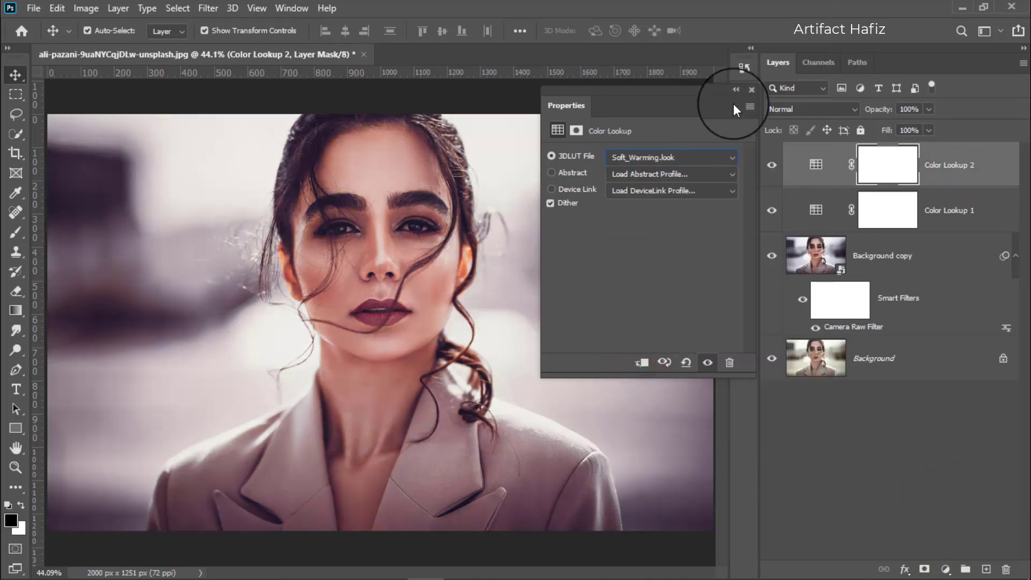
click(750, 89)
- Set the opacity of the Soft_Warming Color Lookup layer to 71%
click(971, 164)
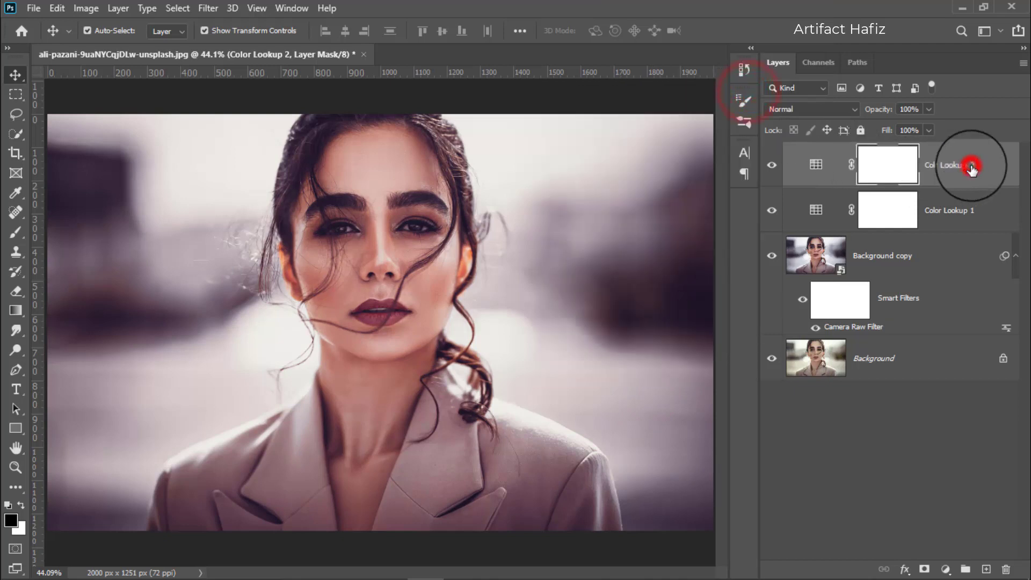
click(929, 111)
drag(930, 127, 910, 134)
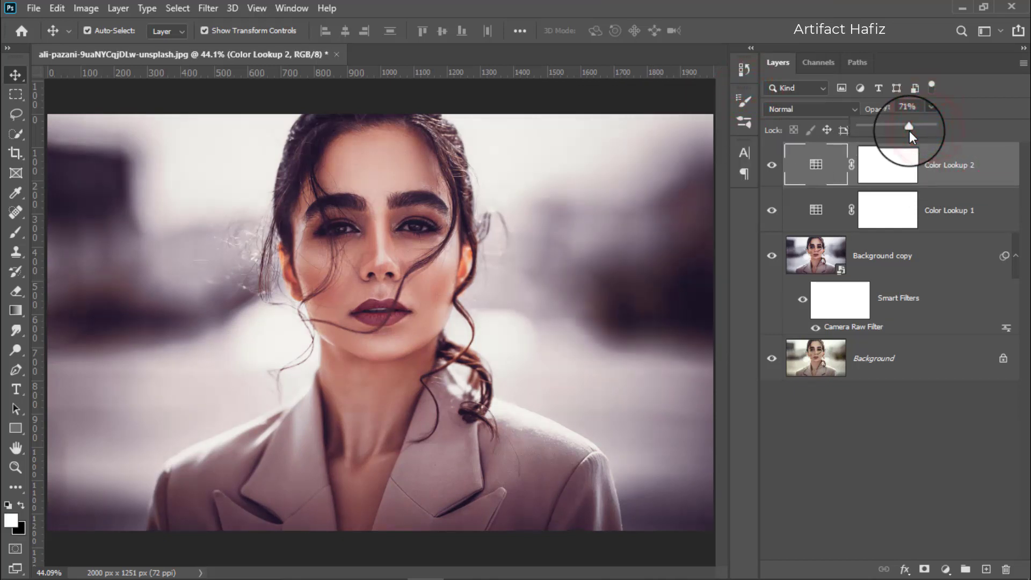
click(961, 176)
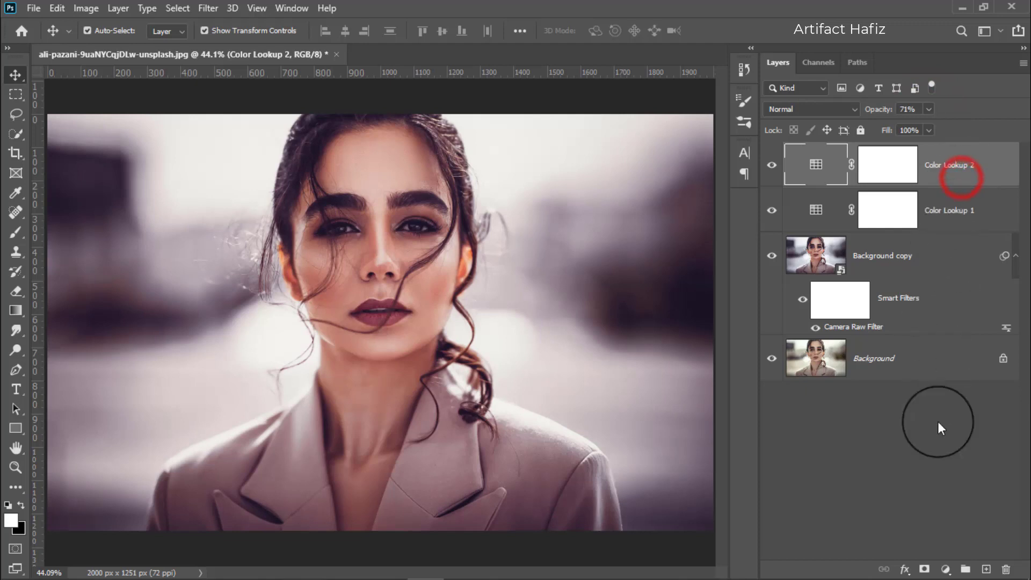
- Add a Levels adjustment layer on top with the RGB black input at 8 and the white input at 246
click(943, 568)
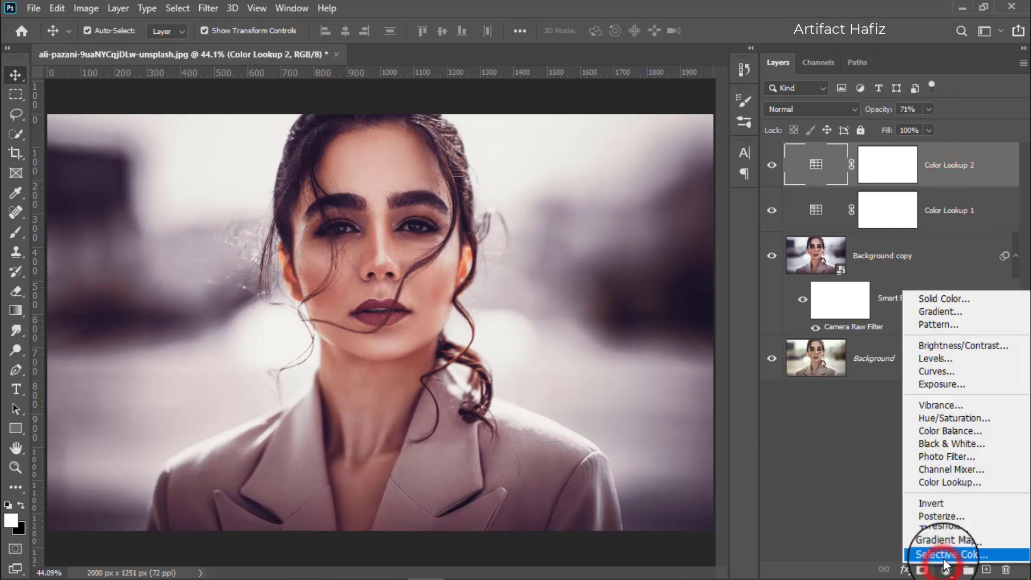
click(933, 360)
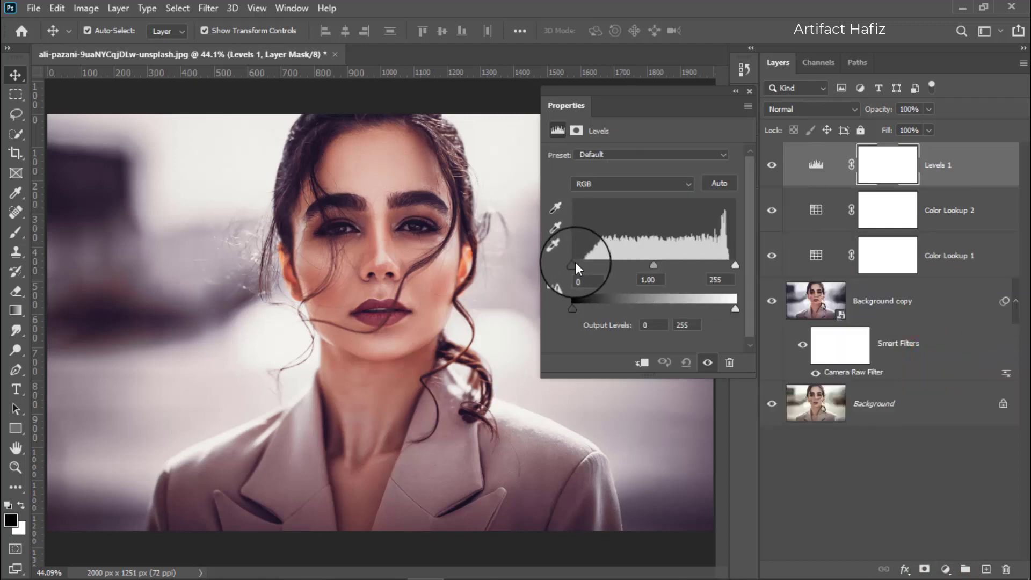
drag(572, 263, 578, 264)
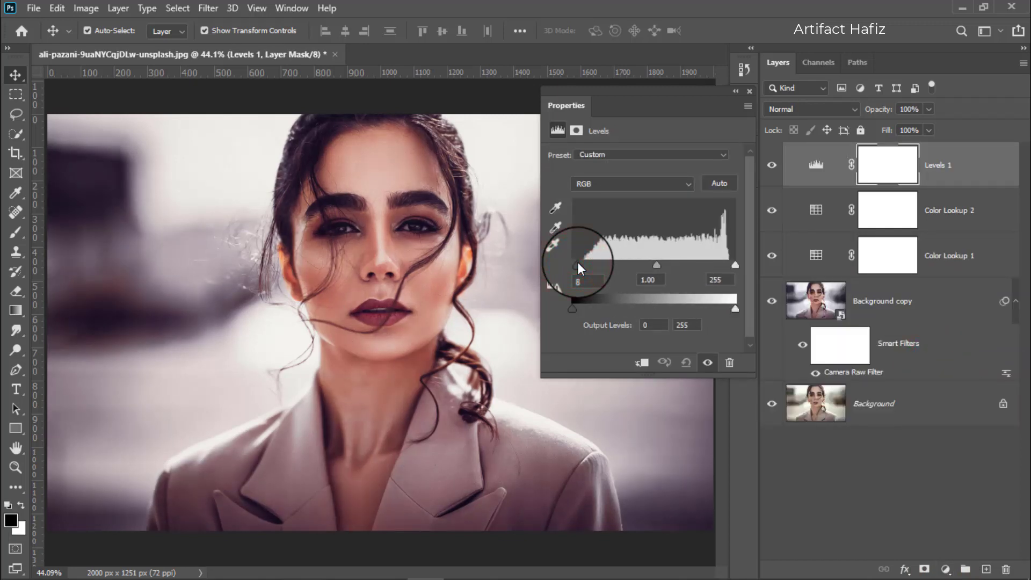
drag(734, 264, 729, 263)
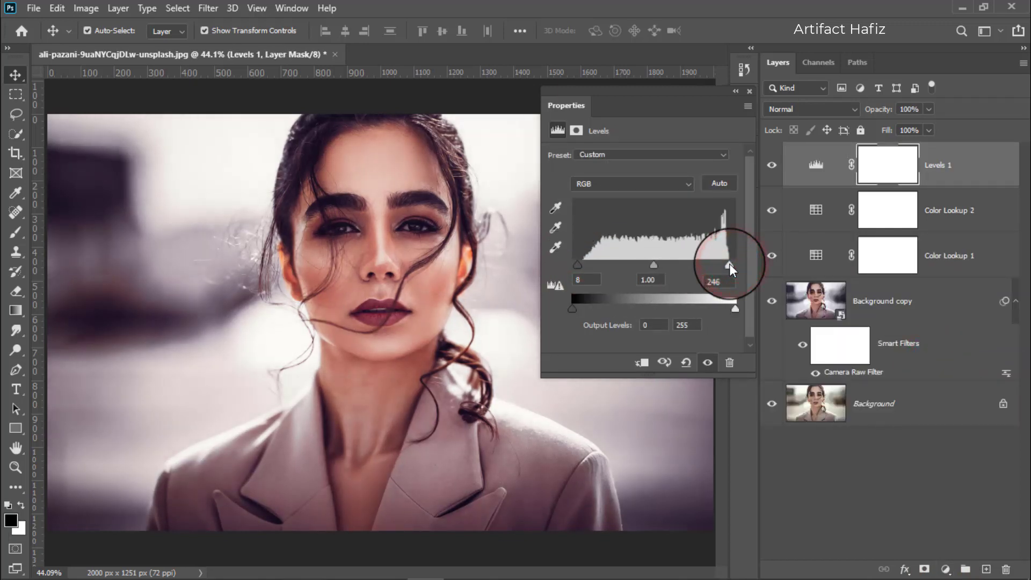
click(749, 92)
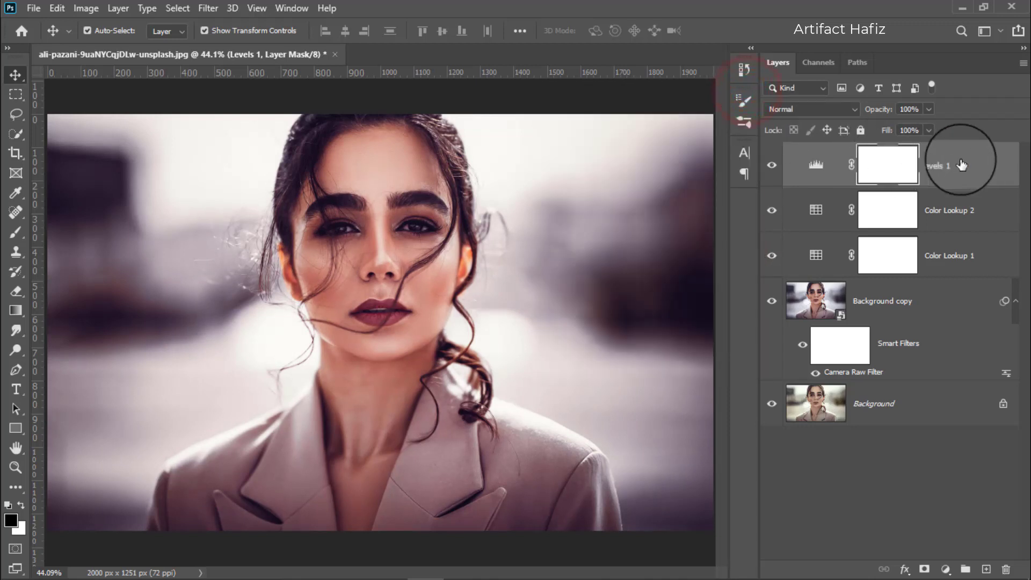
- Create a new empty layer above the Levels layer and ready the Brush tool with white (ffffff) as foreground colour
click(960, 159)
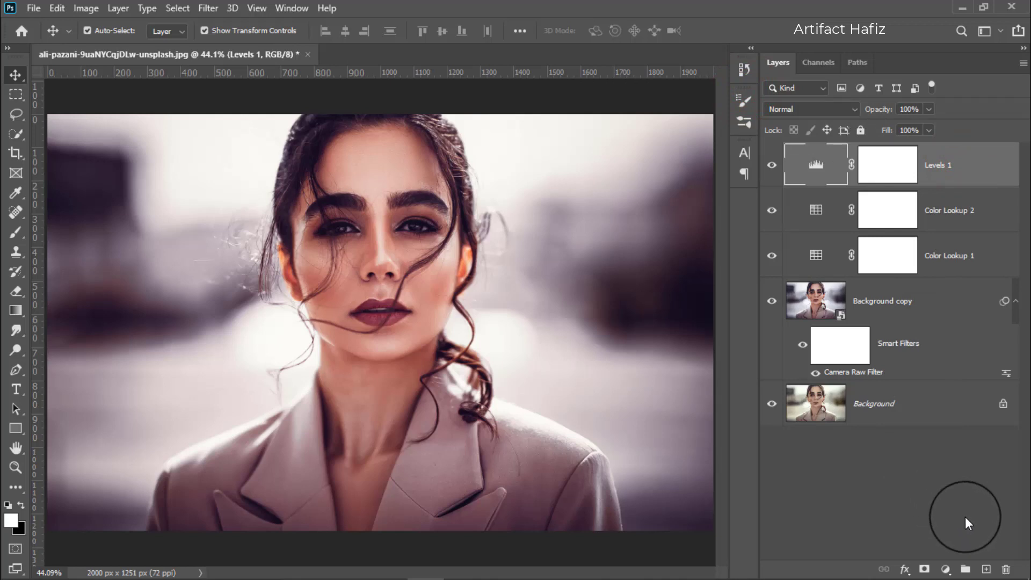
click(985, 568)
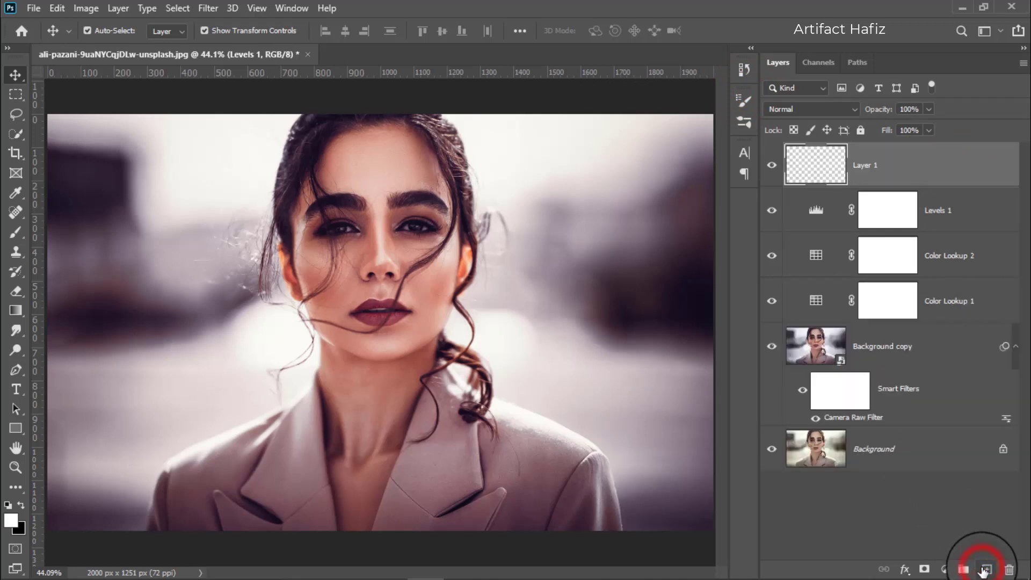
click(22, 232)
click(11, 520)
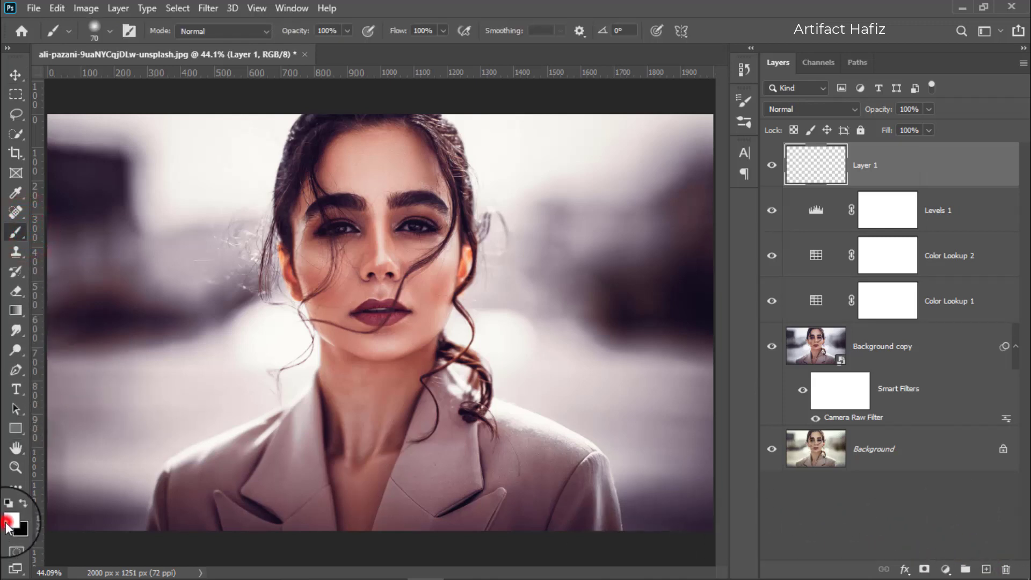
click(669, 246)
click(973, 165)
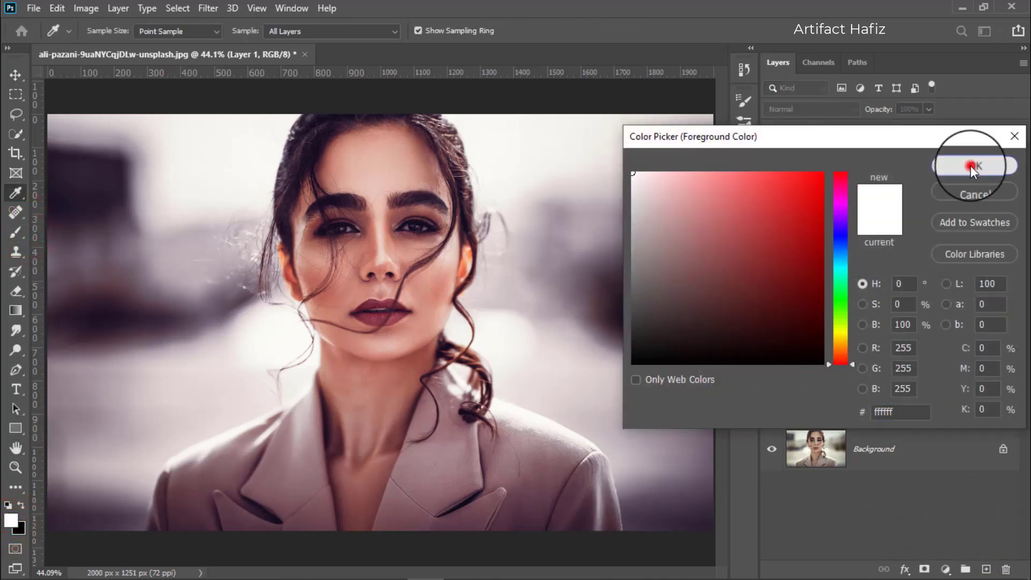
- Paint white over the iris of both eyes on the empty layer with a soft brush of about 10 px
scroll(376, 222, up, 6)
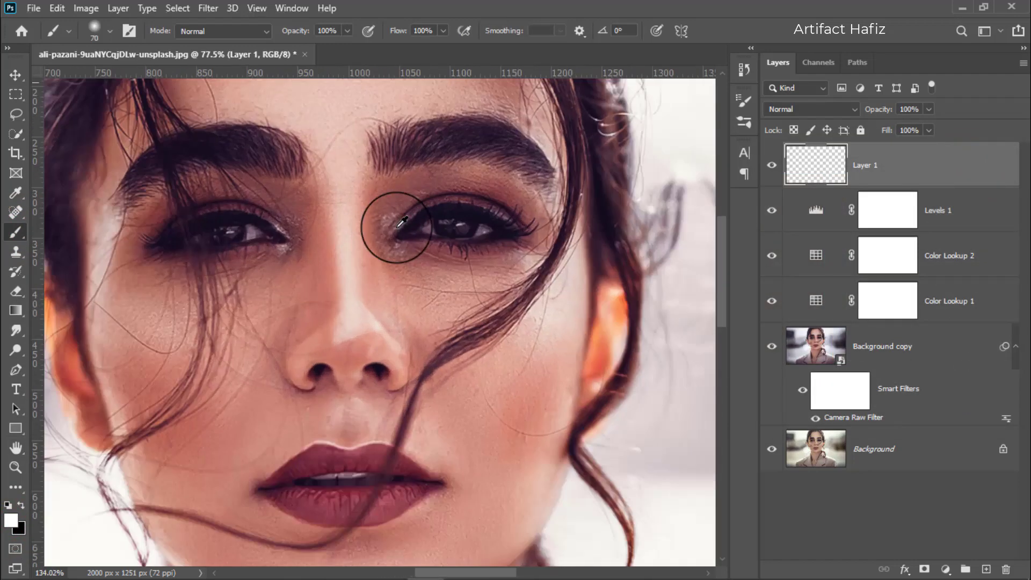
key(bracketleft)
key(bracketleft)
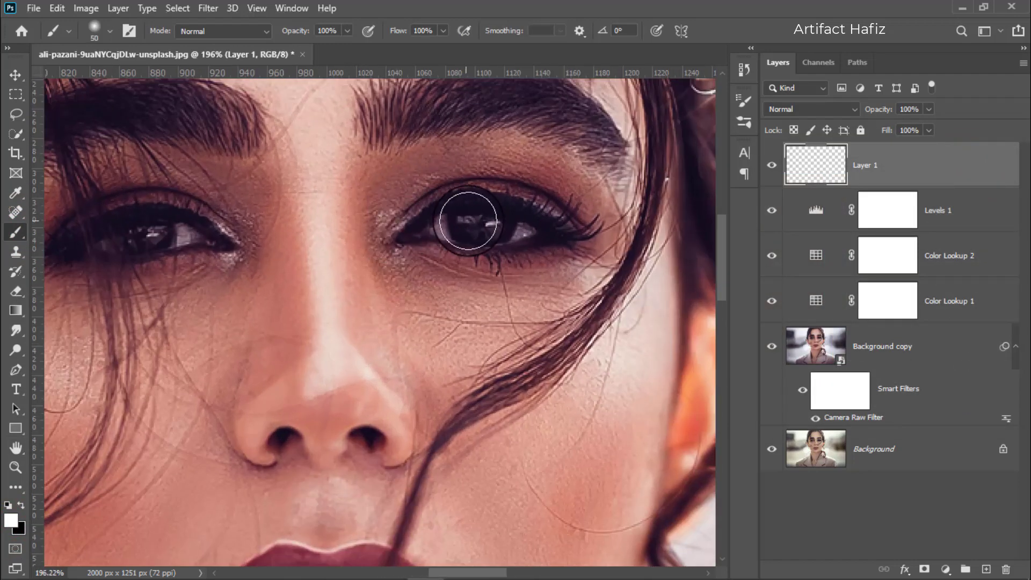
key(bracketleft)
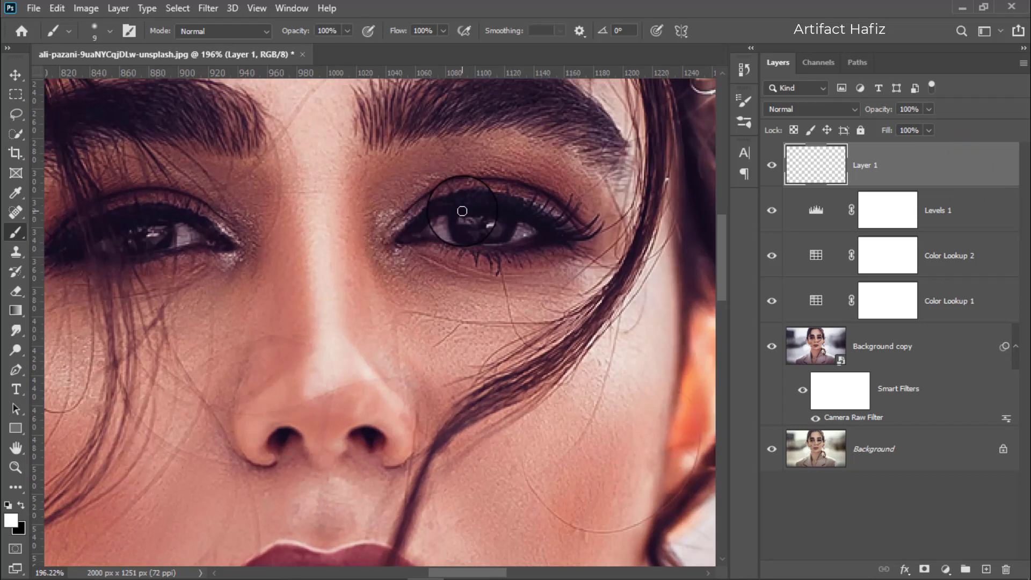
mouse_move(464, 215)
mouse_down()
mouse_move(479, 233)
mouse_move(499, 215)
mouse_up()
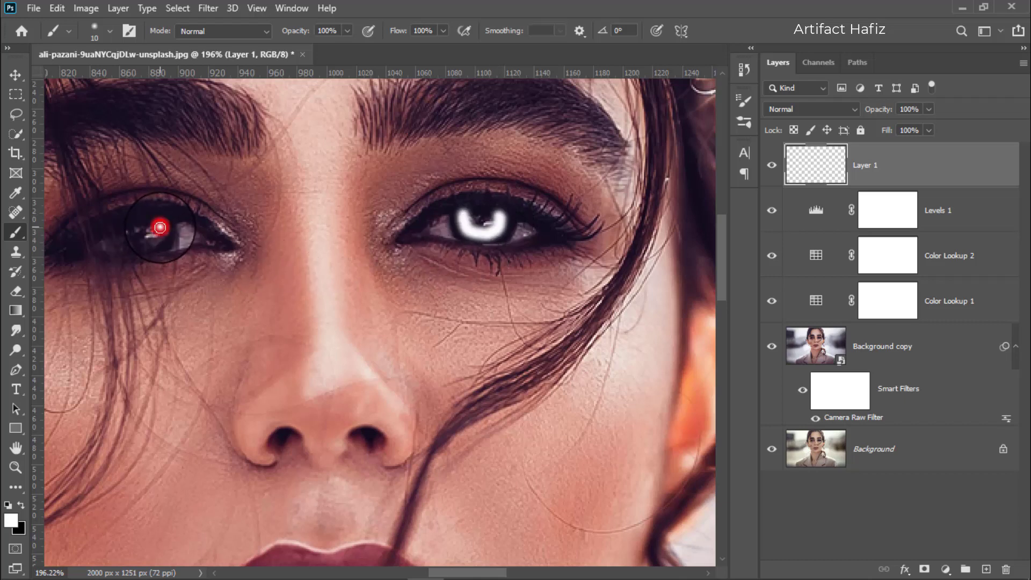
drag(160, 227, 127, 229)
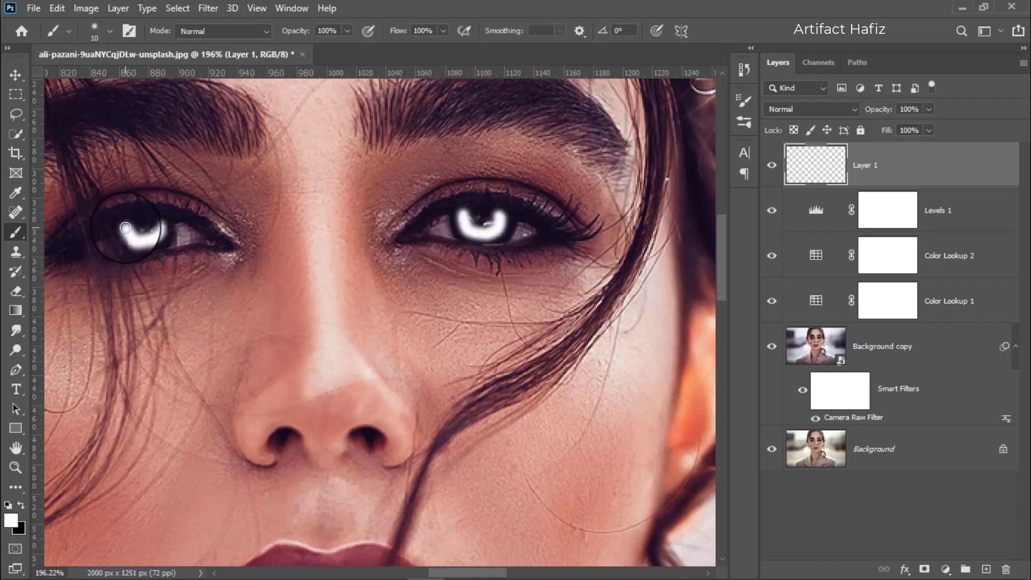
- Set the blend mode of the painted eye layer to Overlay
click(14, 74)
click(797, 108)
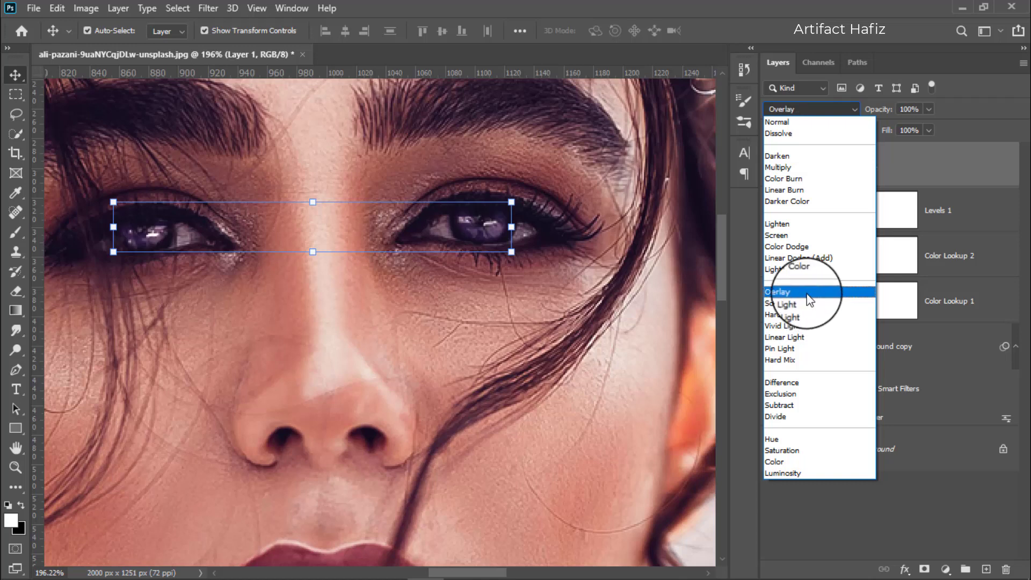
click(808, 294)
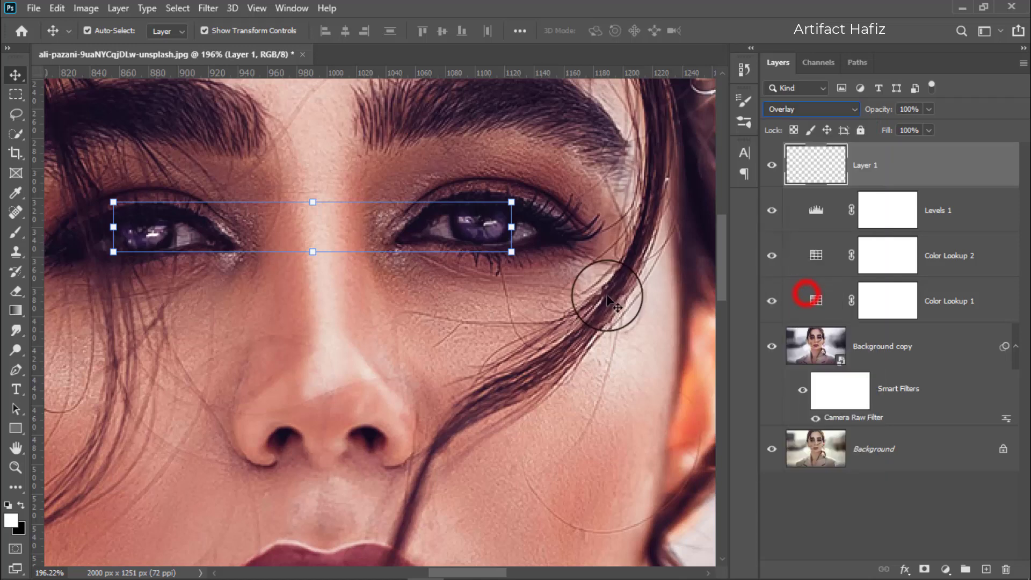
- Compare the whole portrait with the painted eye layer hidden and shown, keeping that layer selected
click(350, 307)
scroll(349, 307, down, 8)
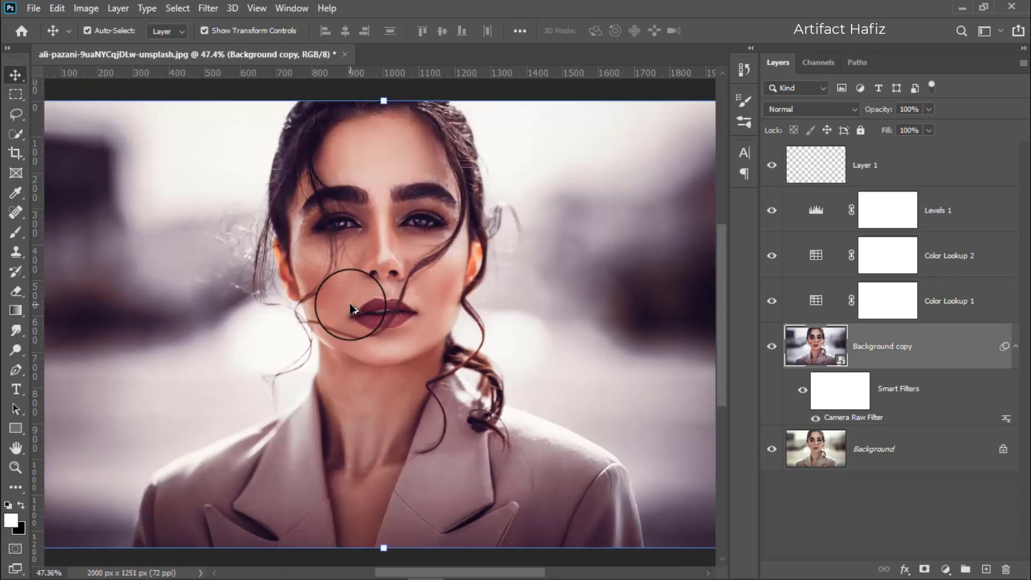
click(877, 169)
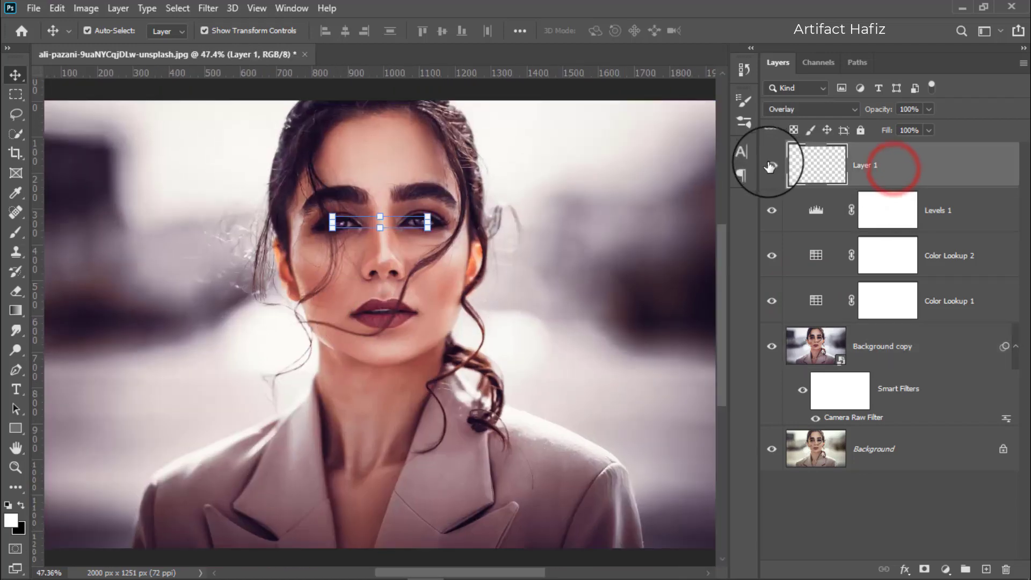
click(15, 94)
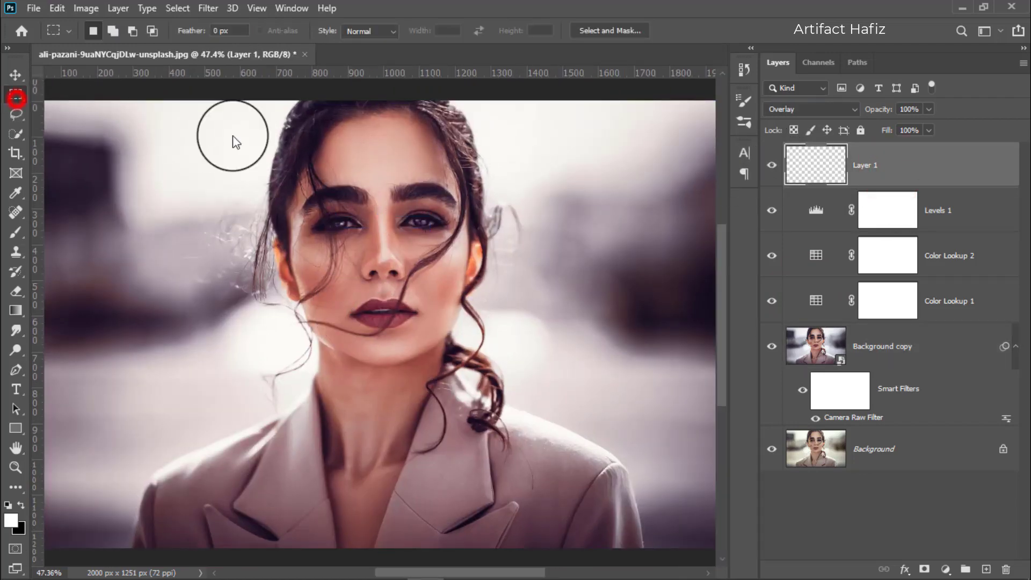
click(770, 168)
click(770, 169)
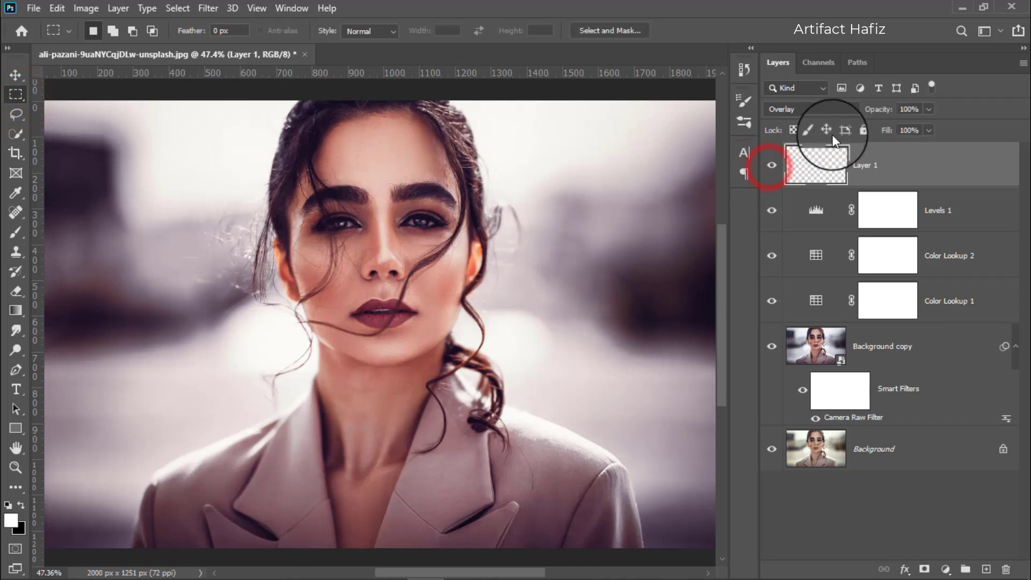
- Try the Soft Light blend mode on the eye layer and compare the portrait with the layer hidden and shown
click(827, 109)
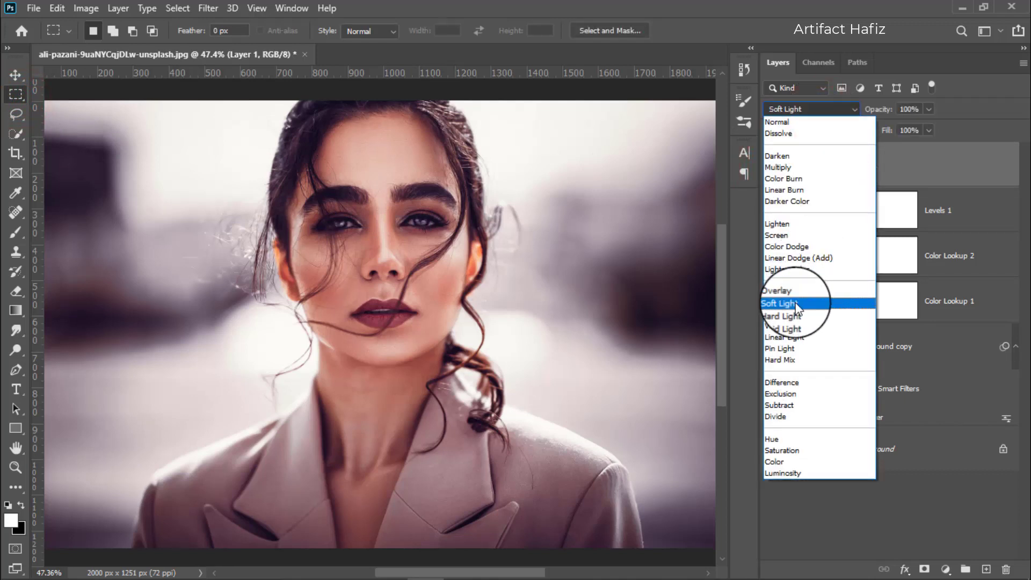
click(797, 306)
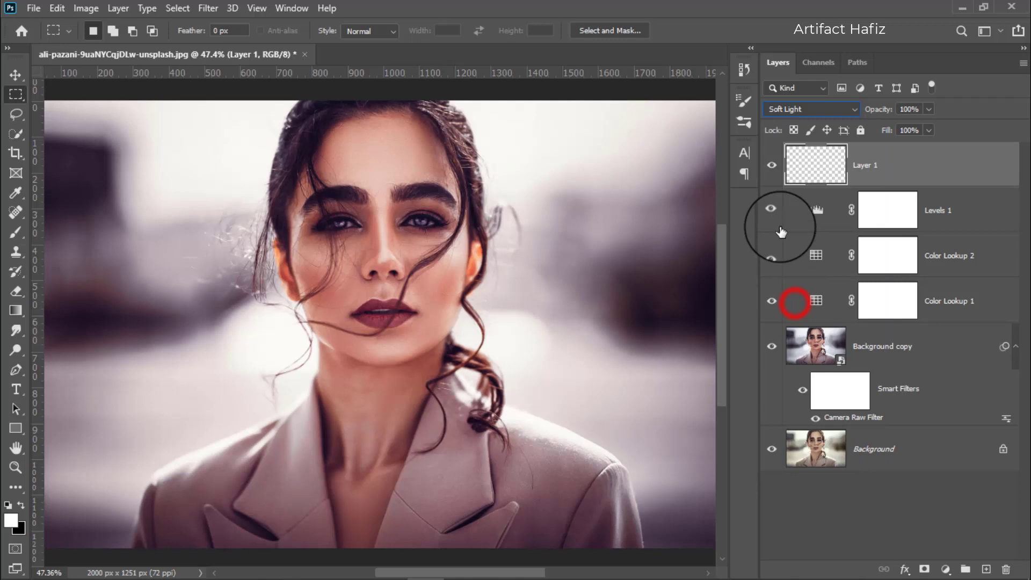
click(772, 169)
click(771, 169)
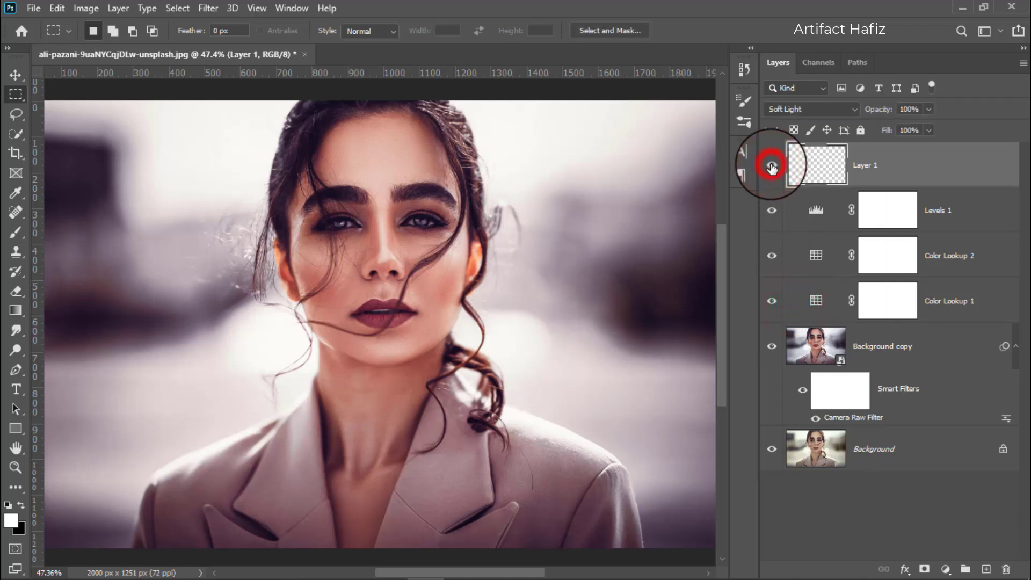
click(772, 168)
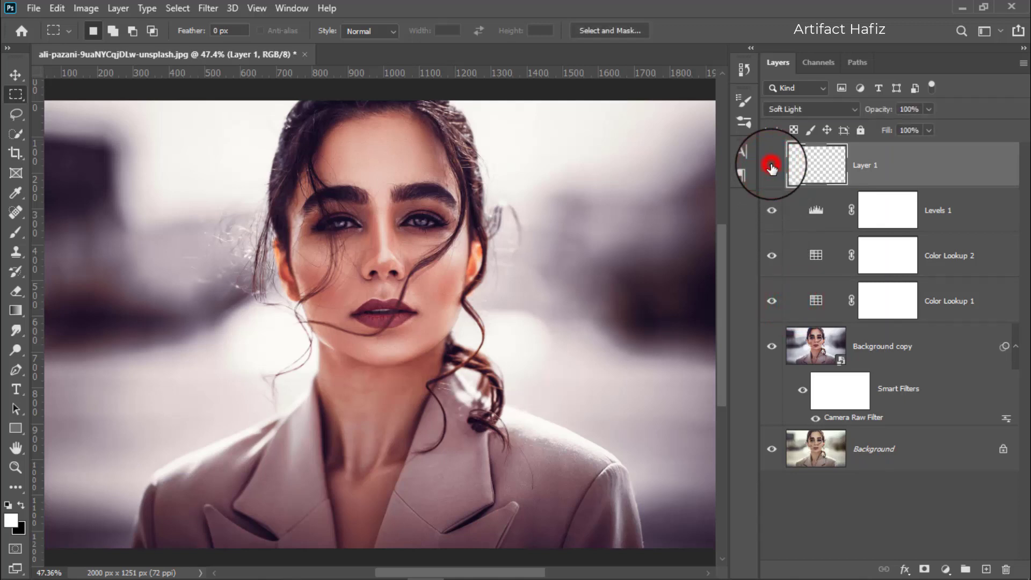
scroll(501, 187, down, 3)
scroll(501, 187, up, 1)
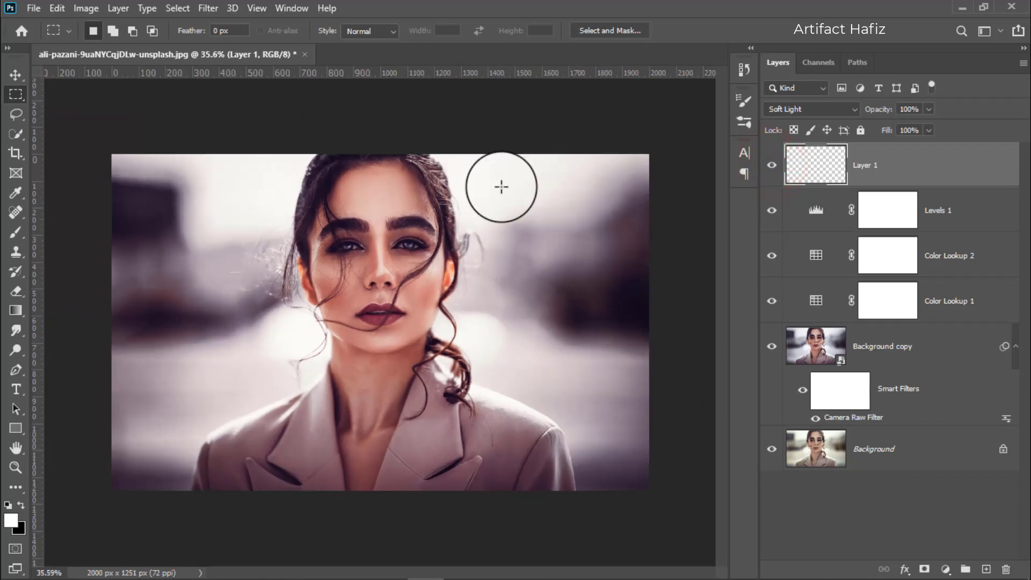
- Return the eye layer's blend mode to Overlay and check the eyes with the layer hidden and shown
click(800, 109)
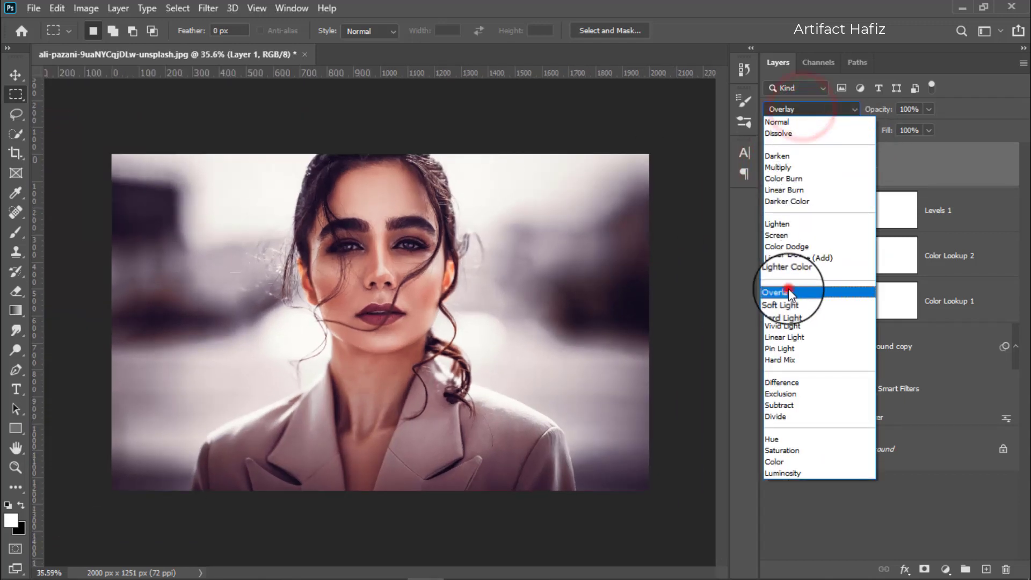
click(789, 291)
click(771, 168)
click(771, 168)
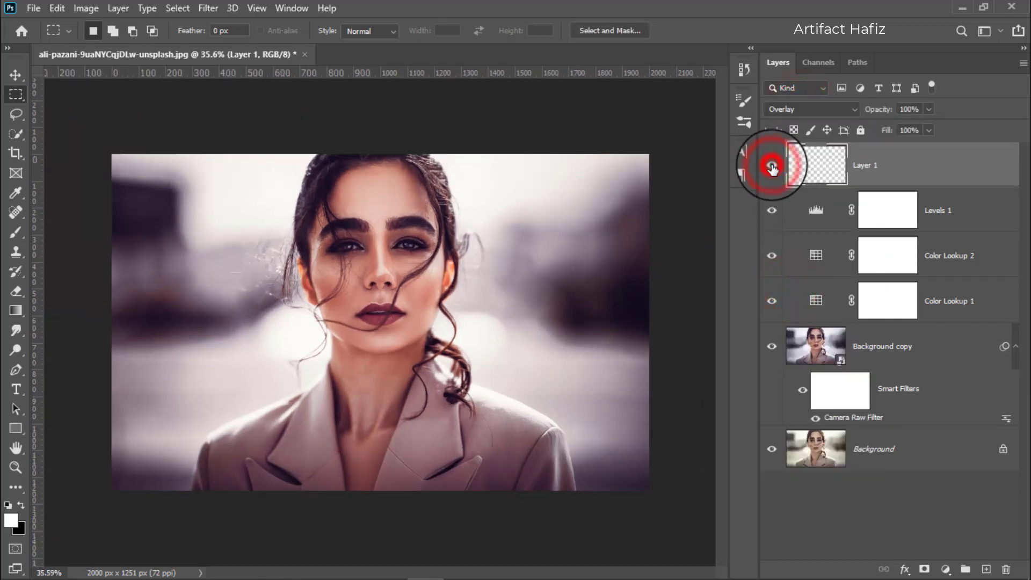
scroll(545, 264, up, 2)
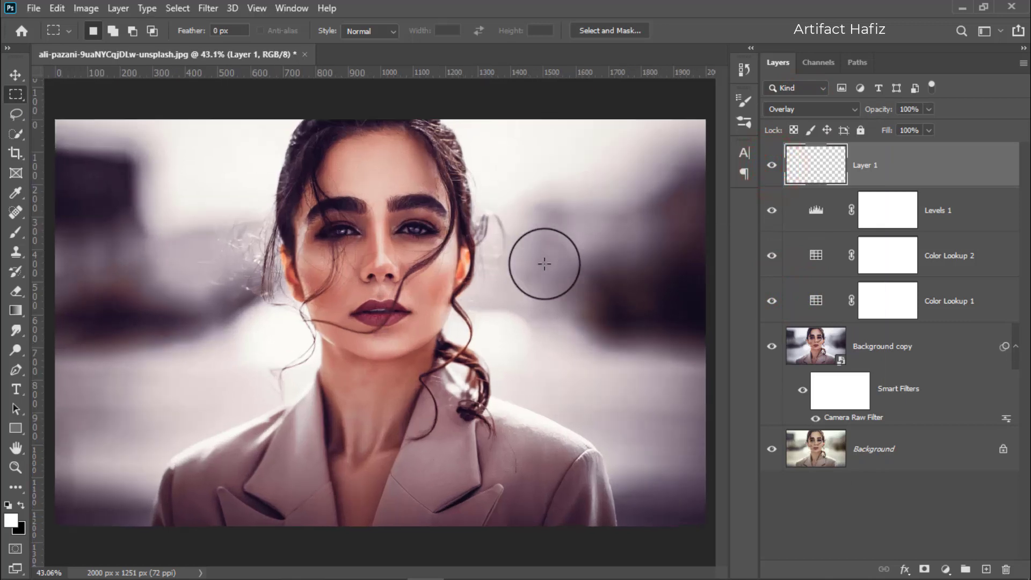
- Stamp all visible layers into a new layer above the eye layer and convert it for Smart Filters
click(910, 167)
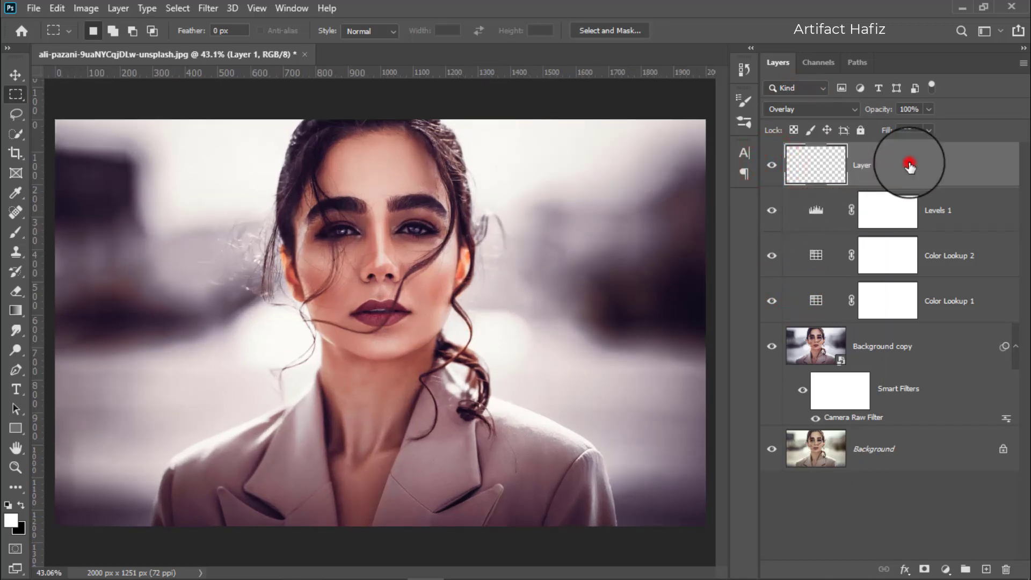
key(ctrl+alt+shift+e)
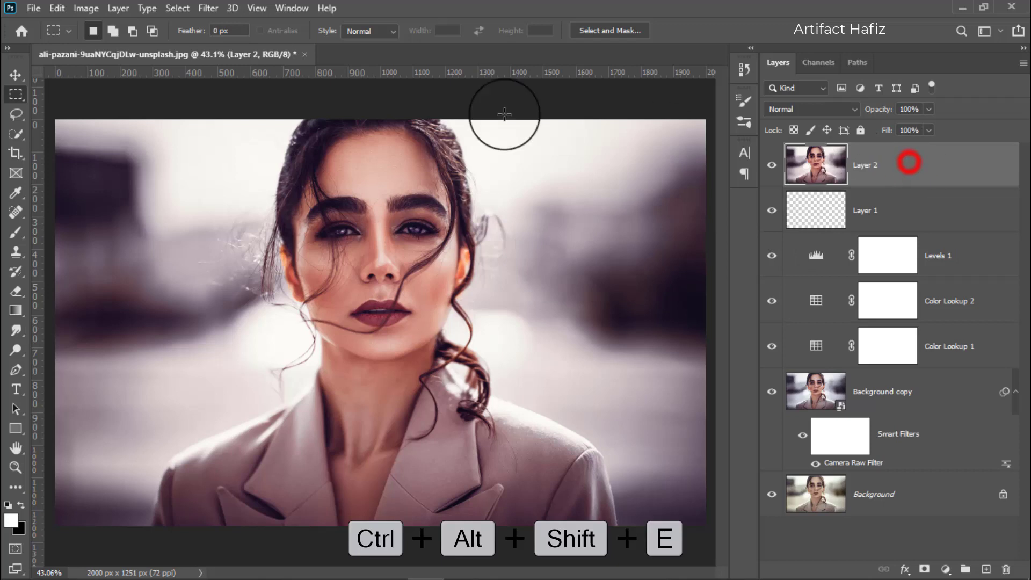
click(207, 8)
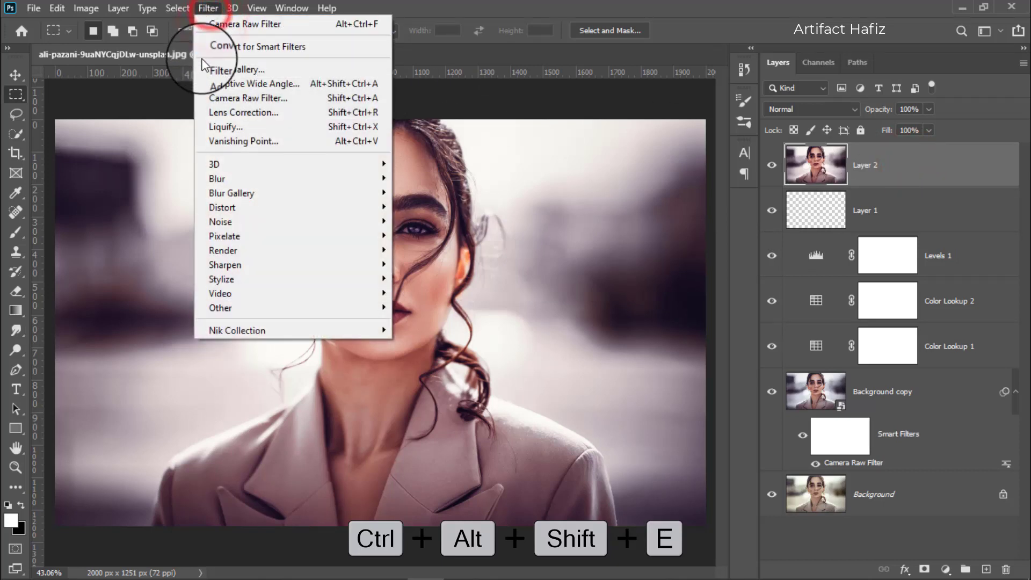
click(217, 46)
click(489, 225)
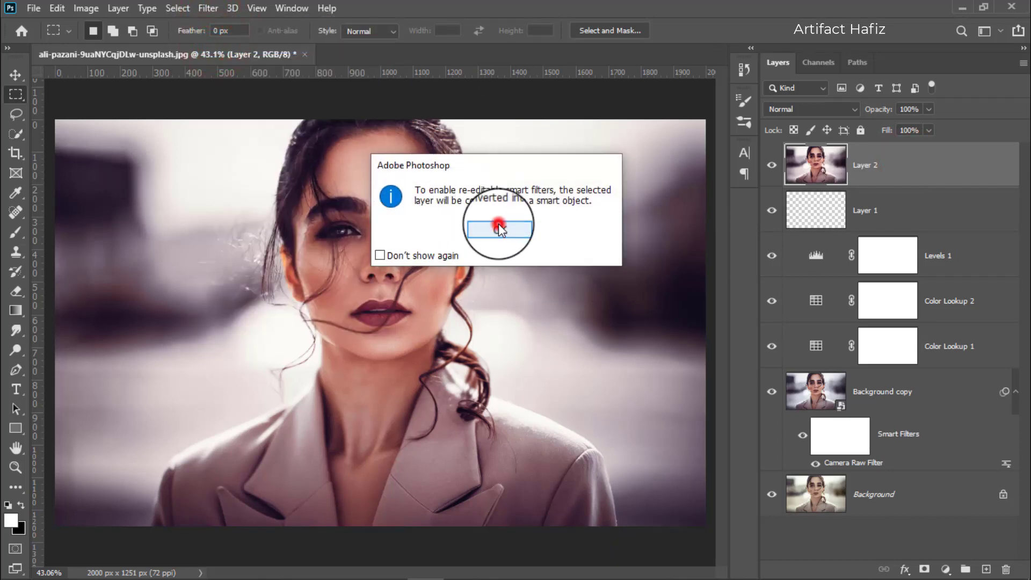
- Open Color Efex Pro 4 from the Nik Collection for the stamped layer and choose the Cross Processing filter
click(209, 8)
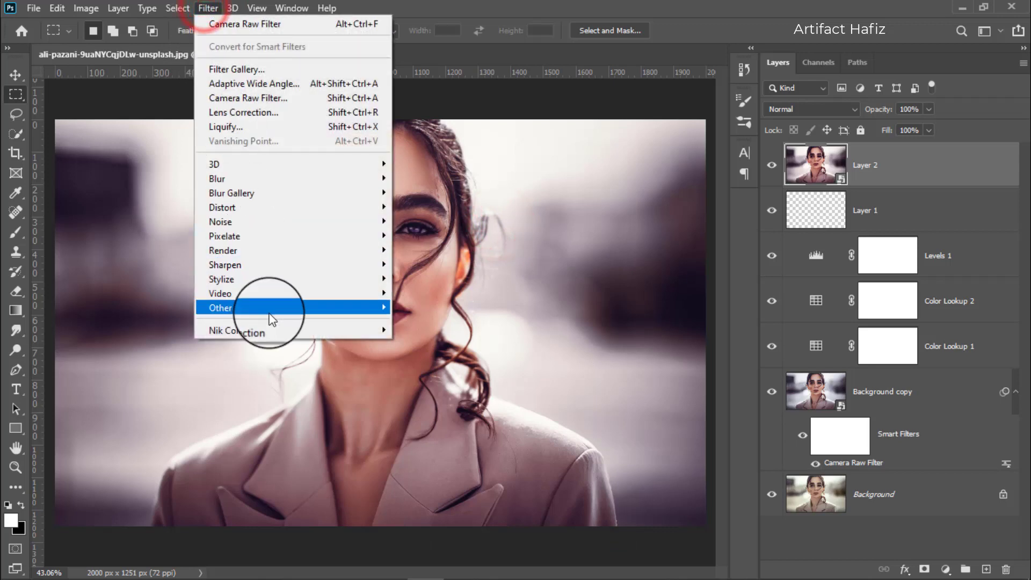
click(274, 330)
click(446, 343)
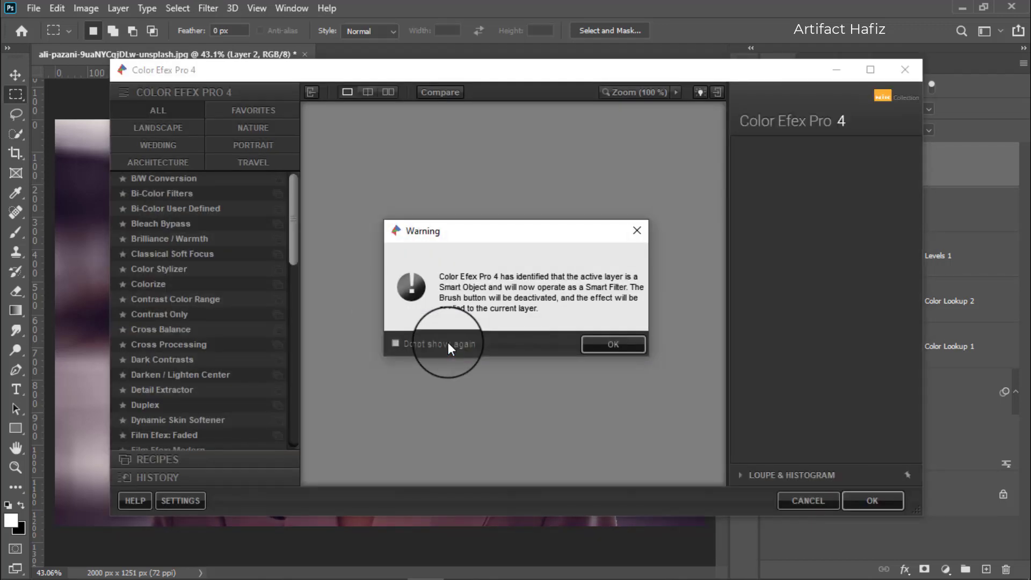
click(427, 344)
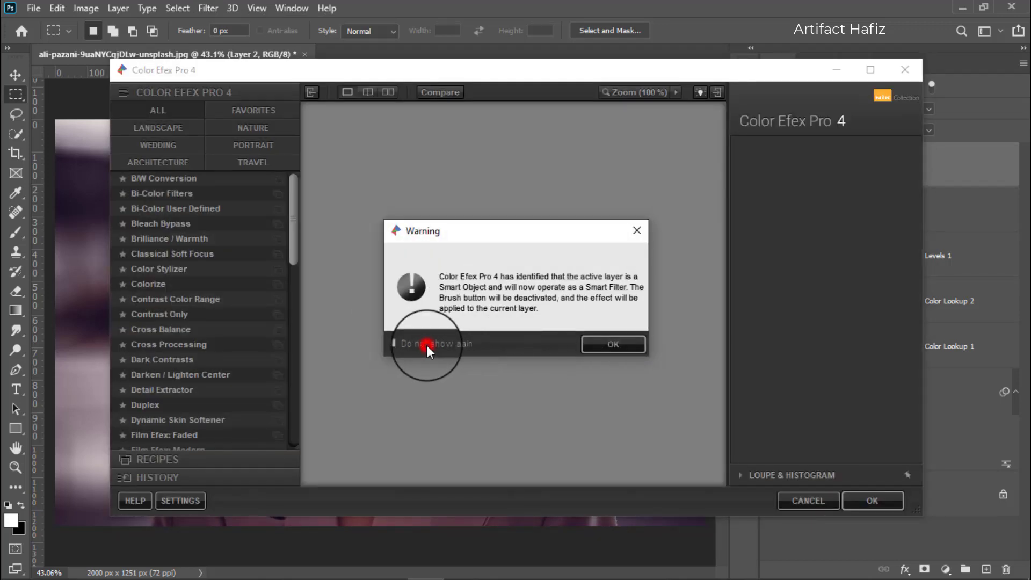
click(623, 349)
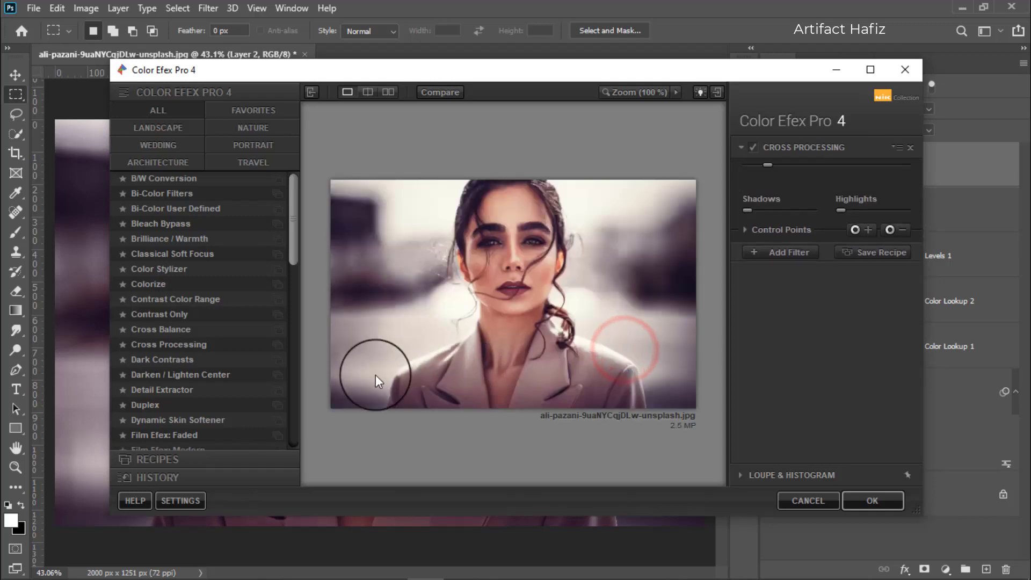
click(165, 345)
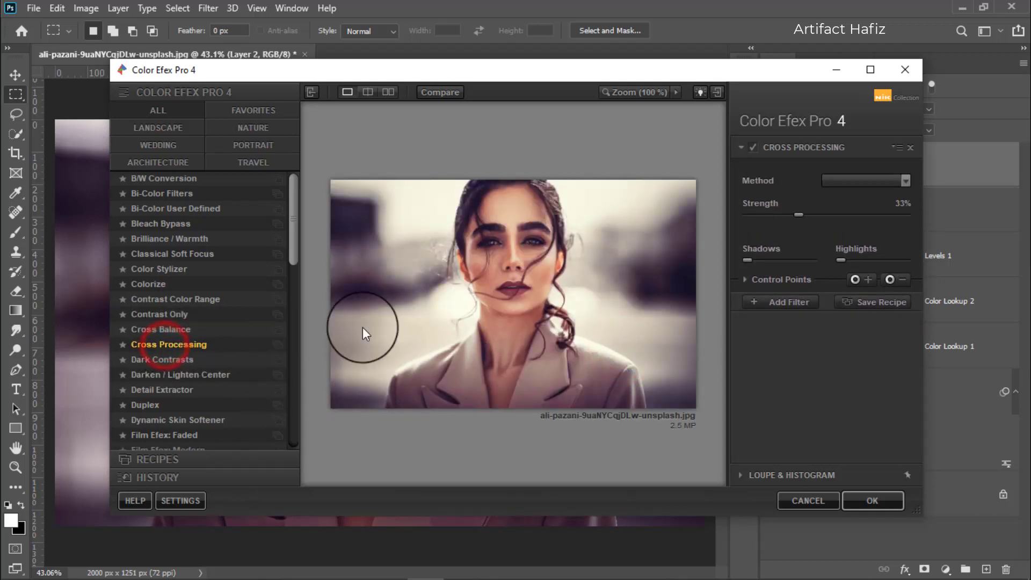
- Set the Cross Processing method to L03 and compare the preview with the effect off and on
click(843, 179)
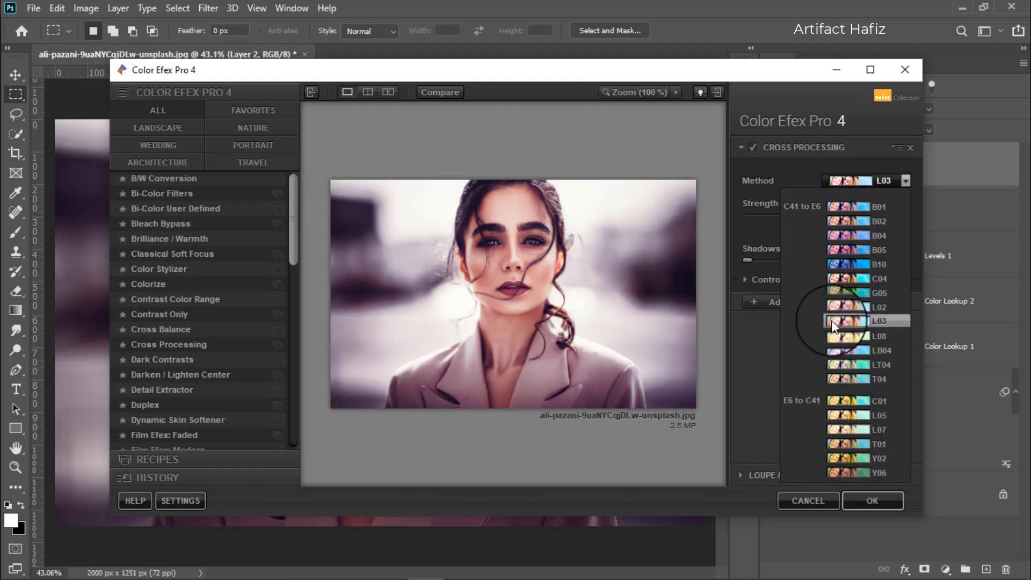
click(831, 322)
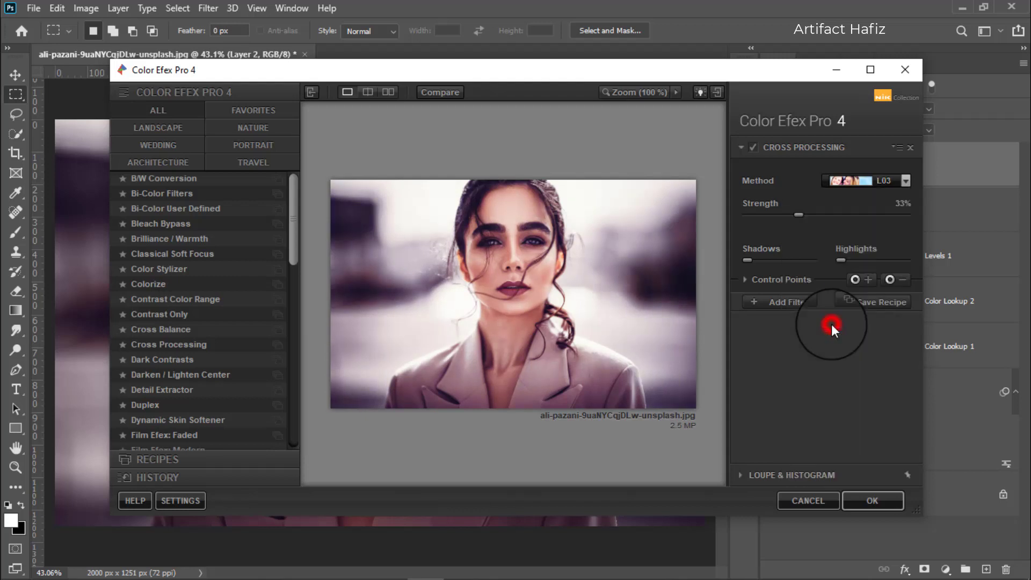
click(753, 147)
click(753, 144)
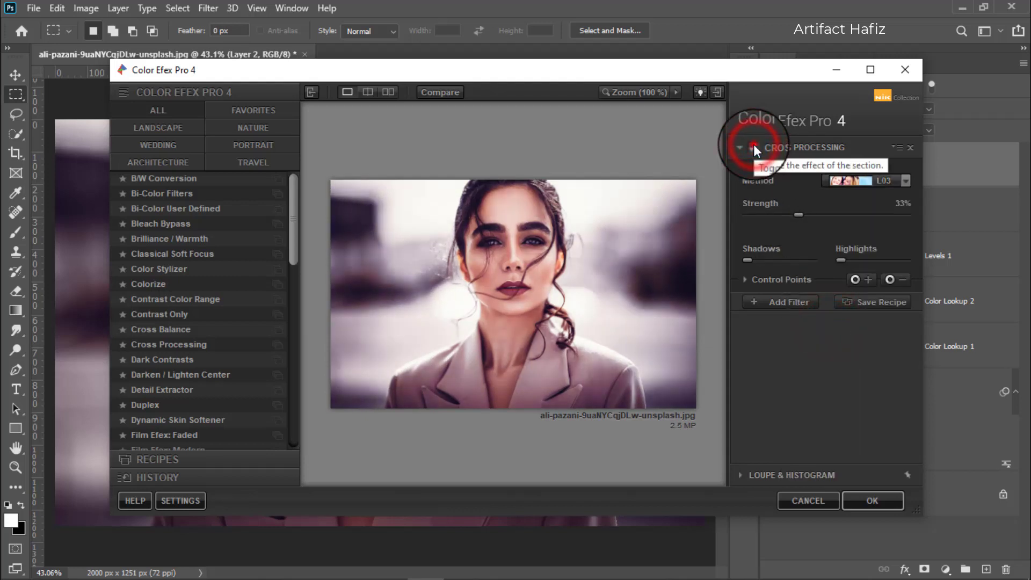
click(752, 144)
click(753, 144)
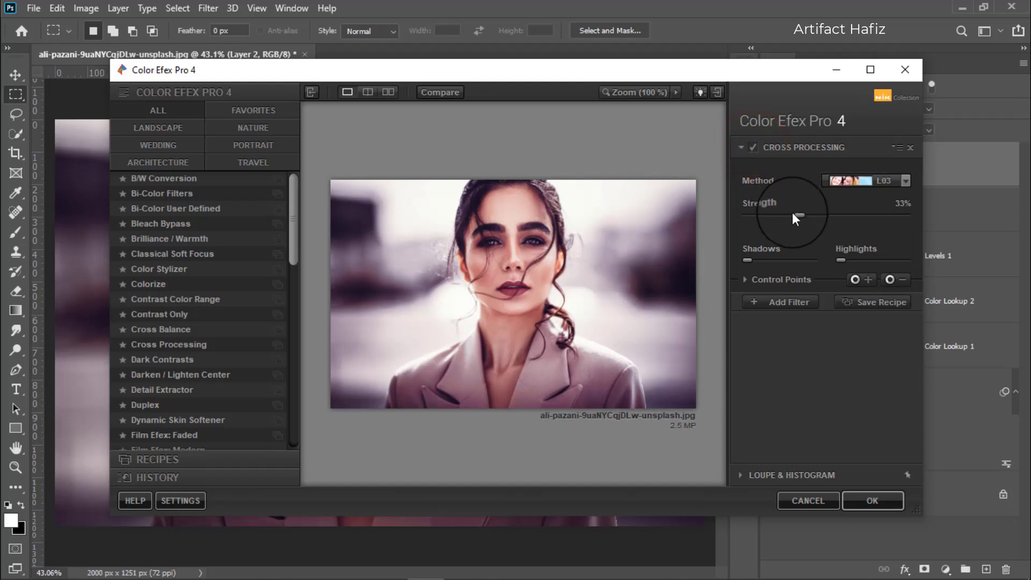
- Set the Cross Processing strength to 7%, check its effect, and apply the filter to the stamped layer
drag(781, 221, 759, 222)
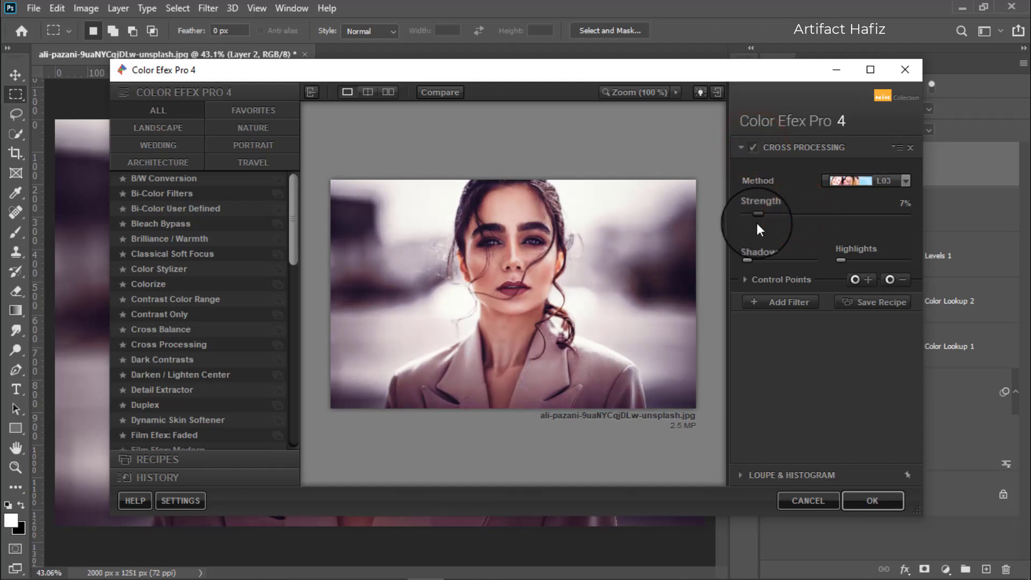
click(752, 146)
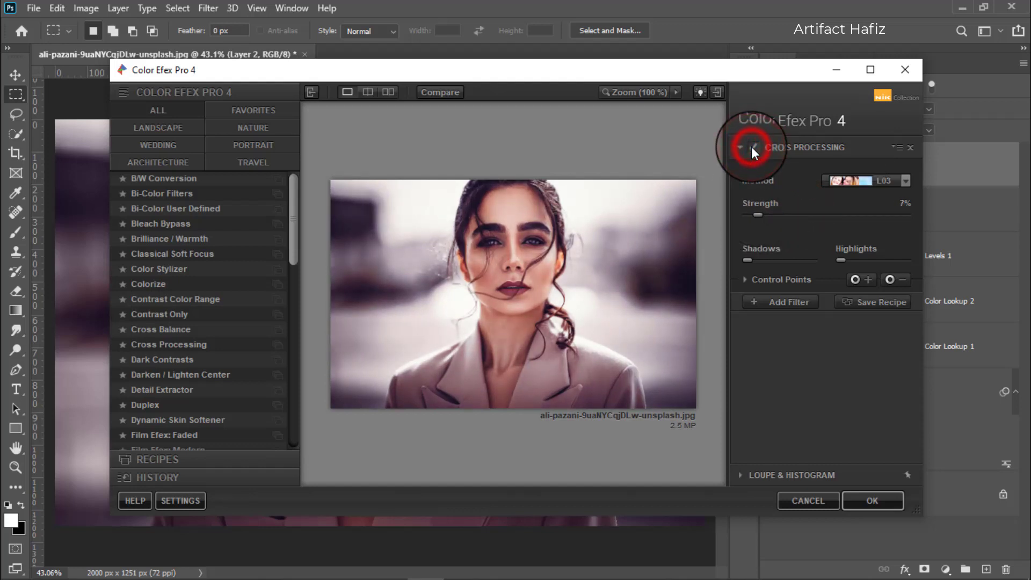
click(870, 500)
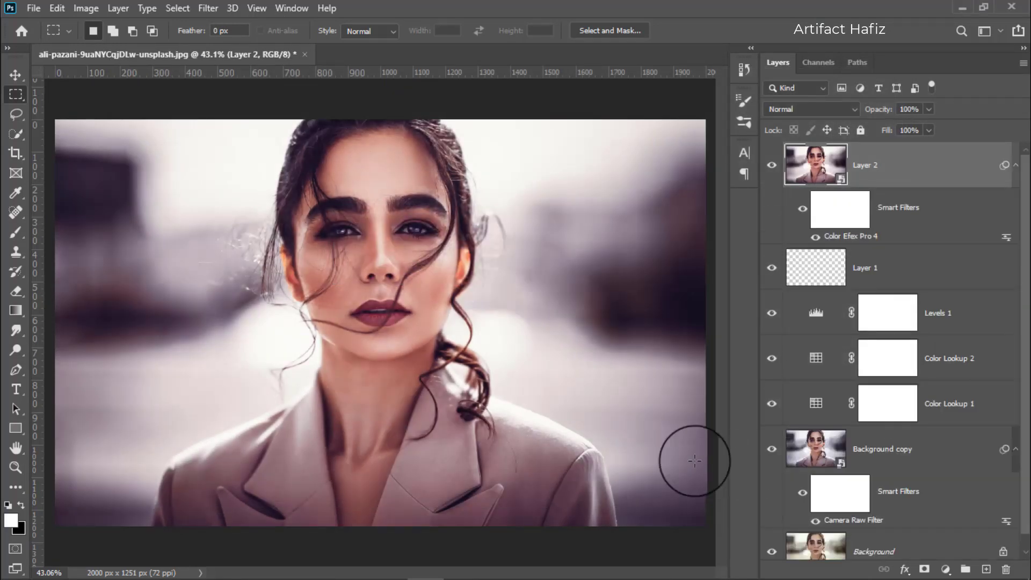
- Compare the original Background photo alone with the full graded layer stack, leaving all layers visible
scroll(790, 371, down, 1)
key(alt)
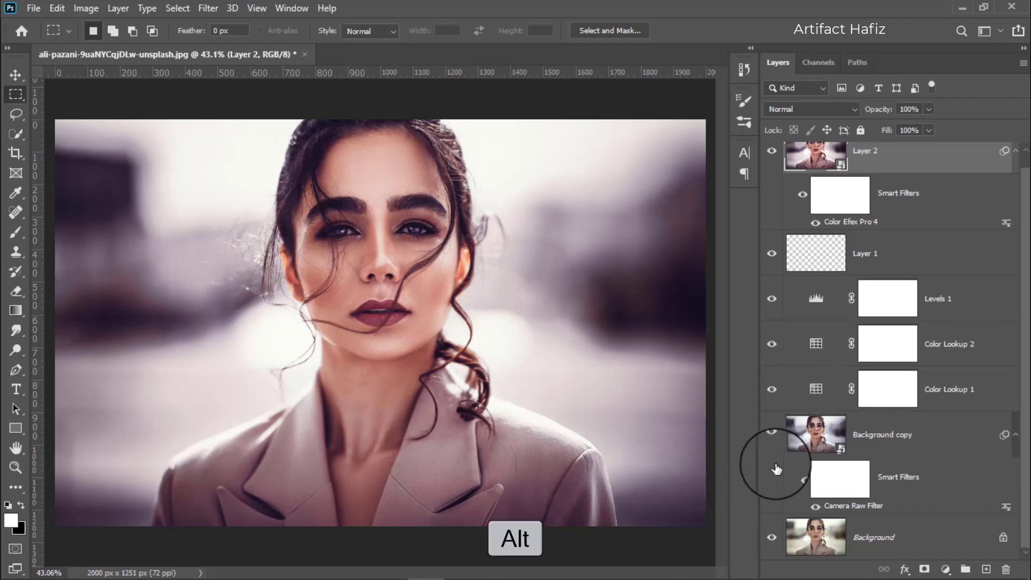
alt+click(772, 539)
alt+click(772, 538)
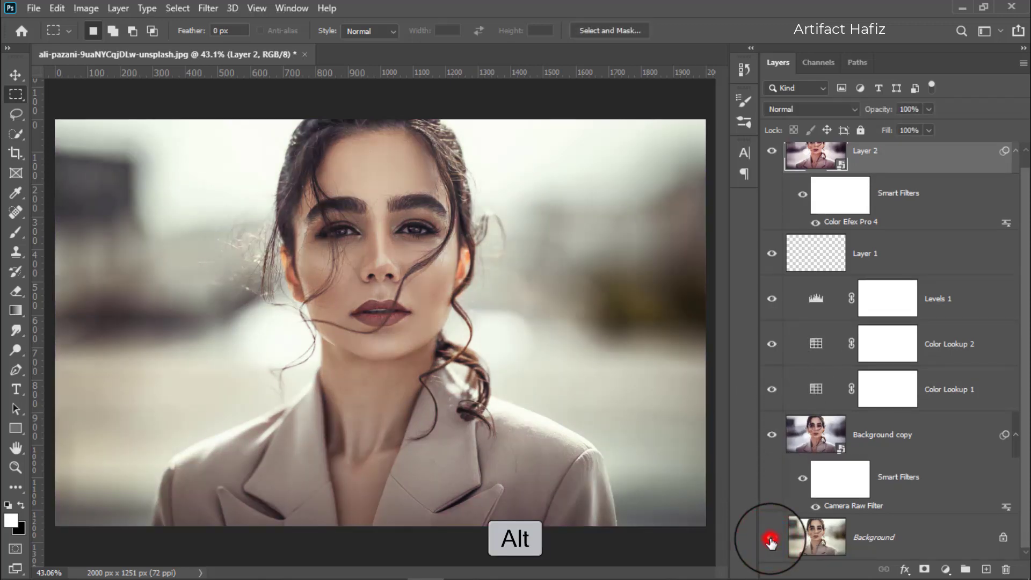
alt+click(772, 538)
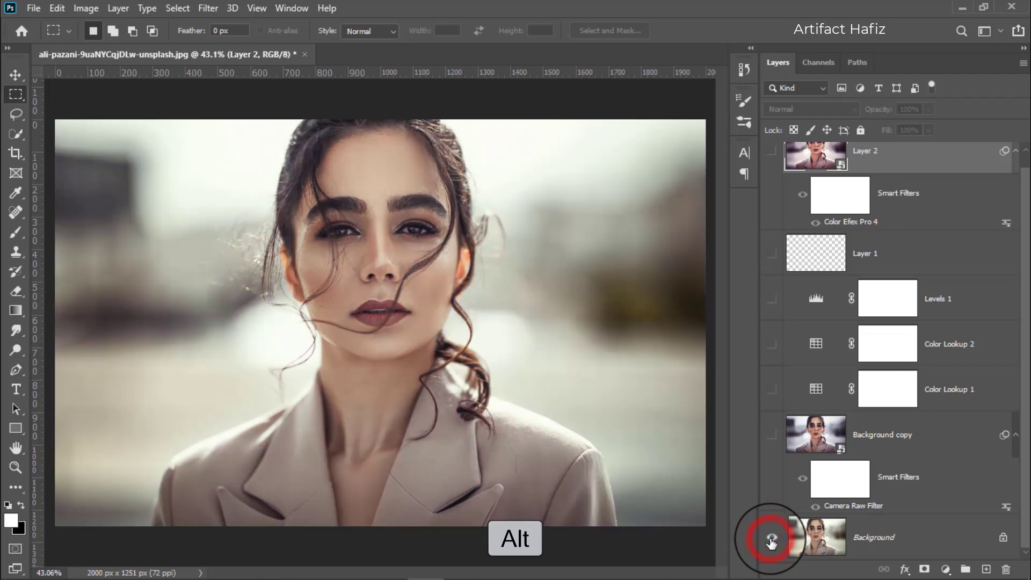
alt+click(772, 538)
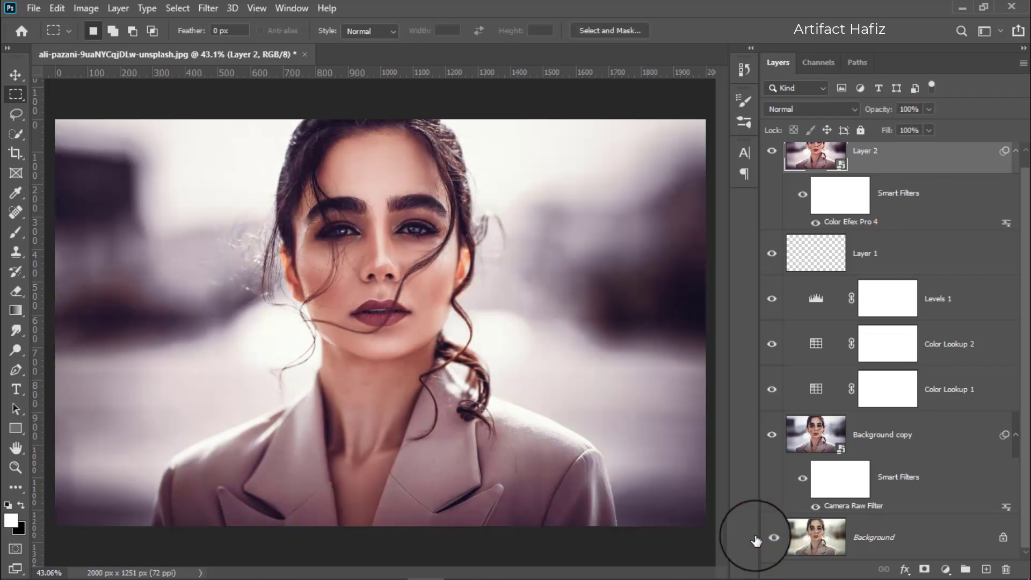